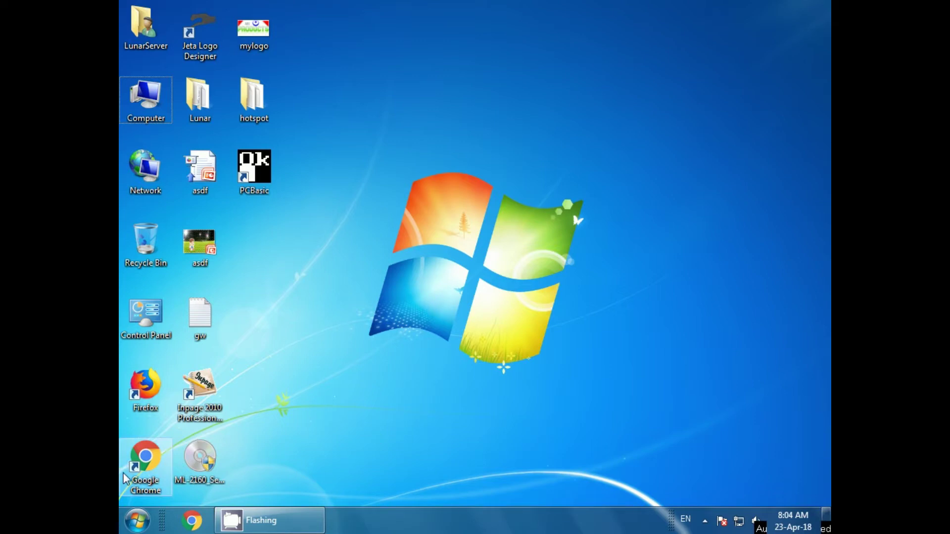
Launch Excel 2003 by searching 'excel' from the Start menu
click(136, 524)
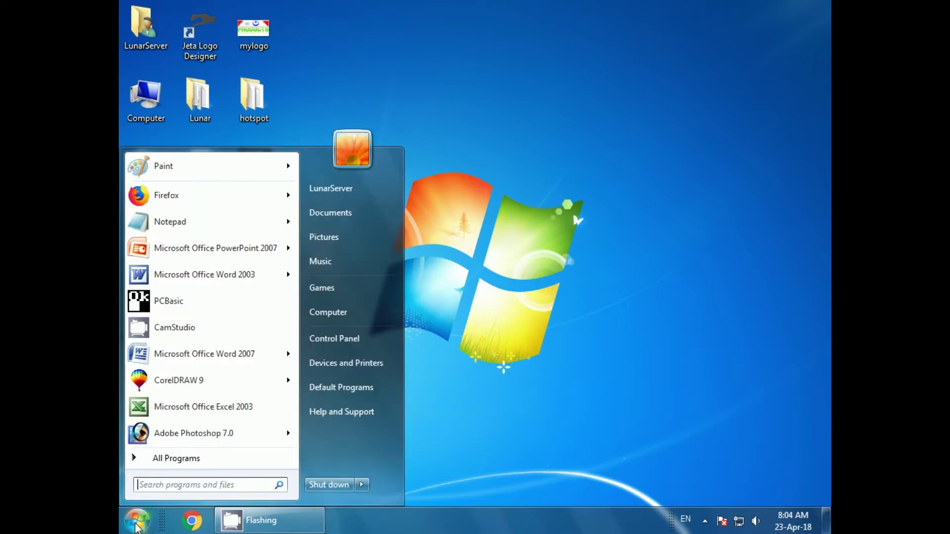
click(157, 488)
text(excel)
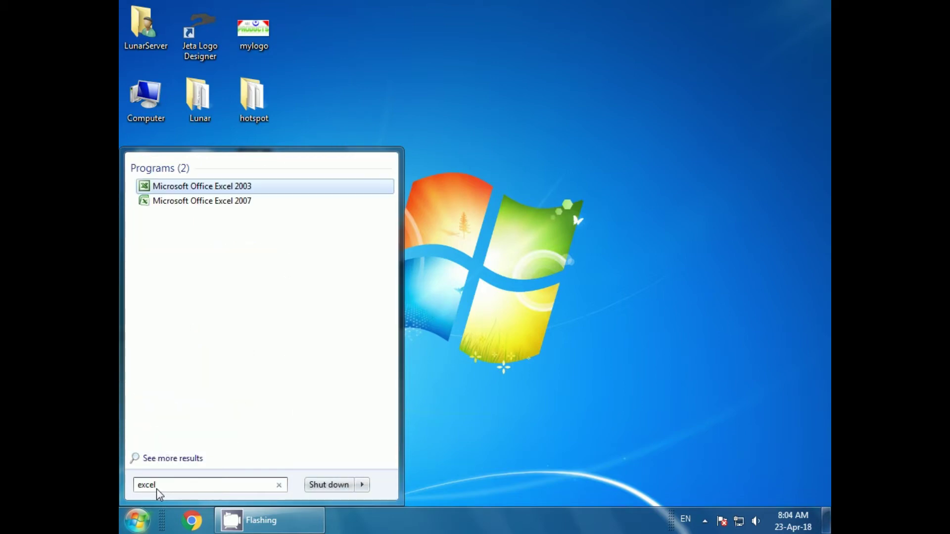
key(Return)
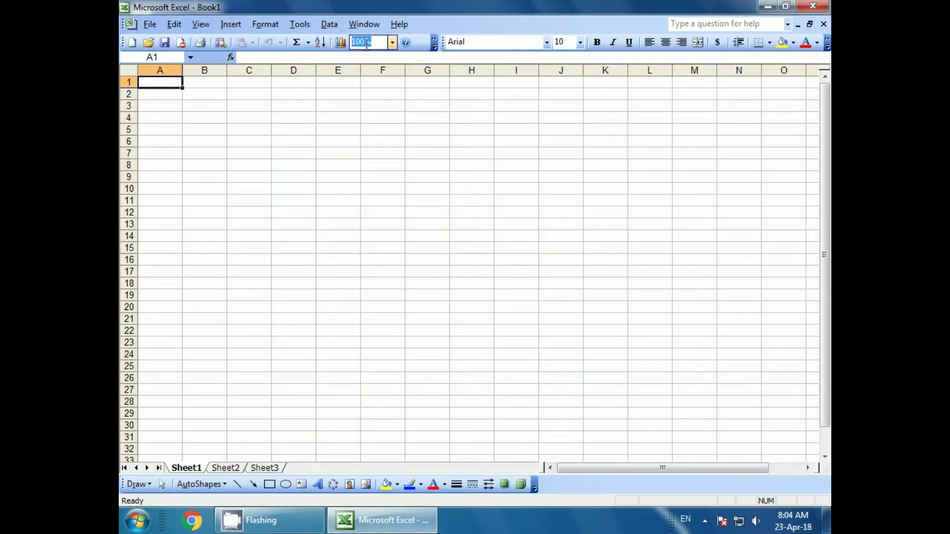
Set the sheet zoom to 150%
text(20)
key(BackSpace)
key(BackSpace)
text(150)
key(Return)
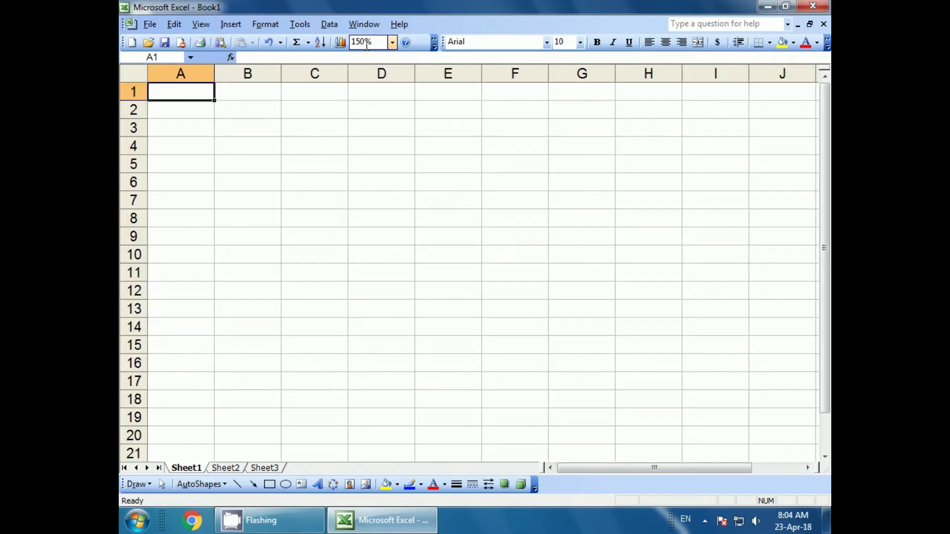
Enter the header 'Item Name' in B8 and autofit column B to fit it
click(318, 219)
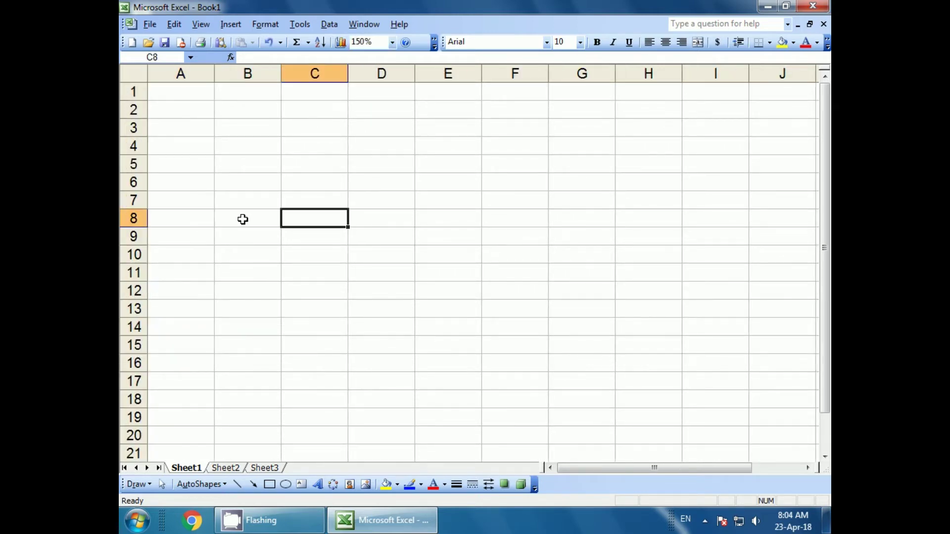
click(243, 219)
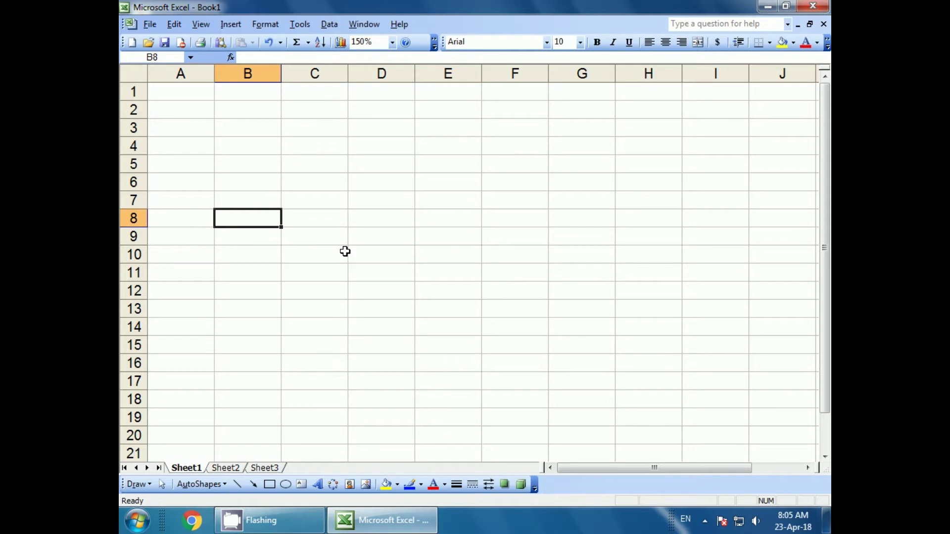
text(I)
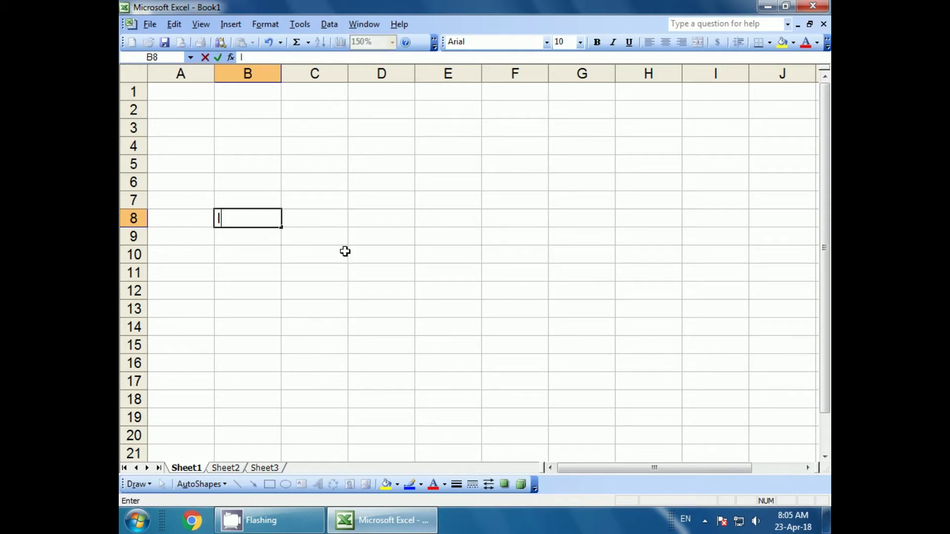
text(tem)
key(Return)
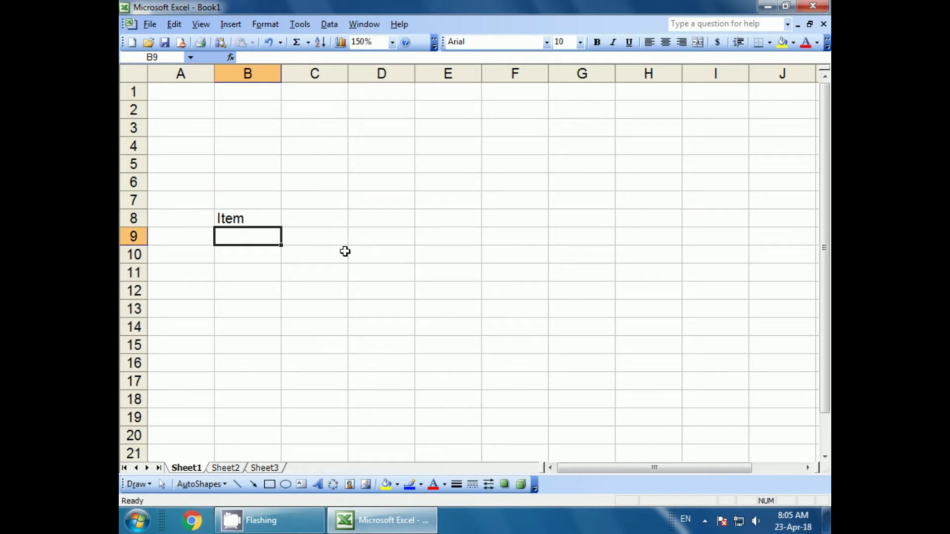
key(Up)
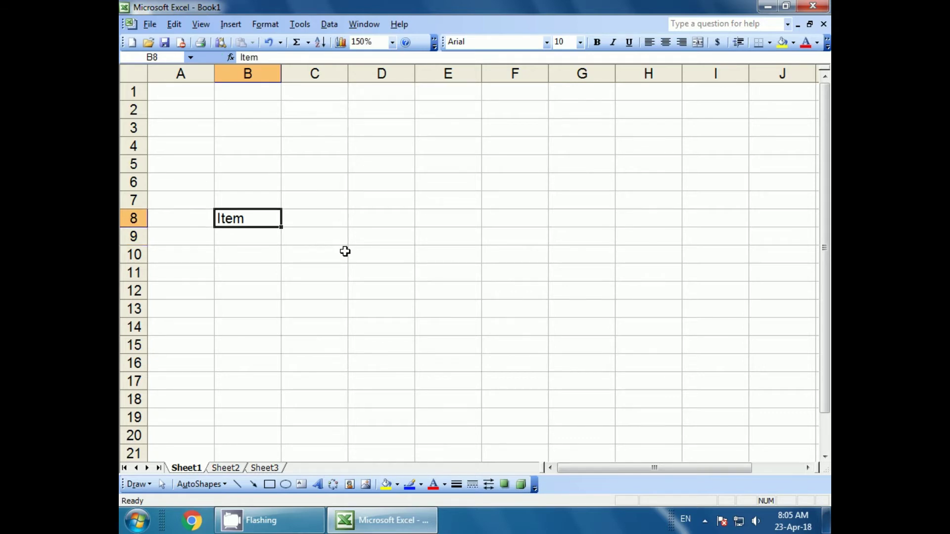
key(F2)
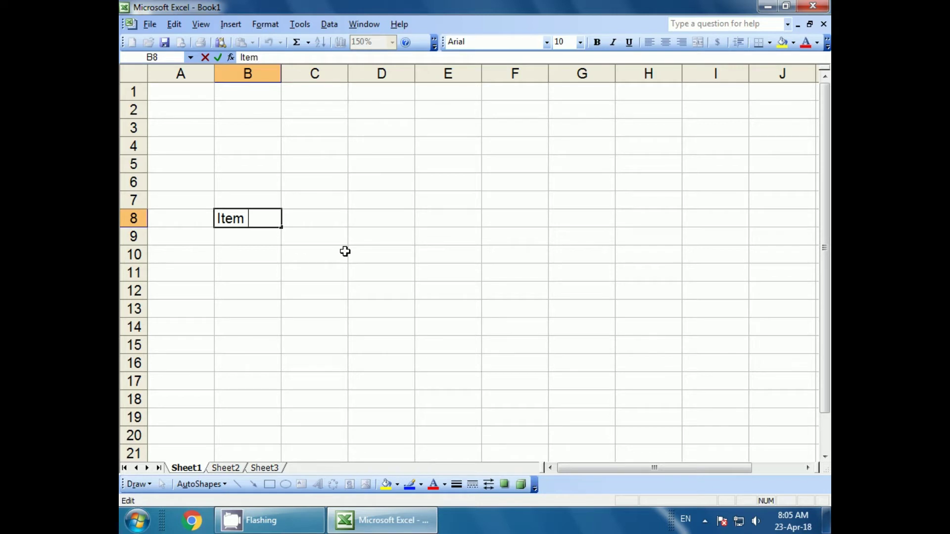
text(Nam)
key(Return)
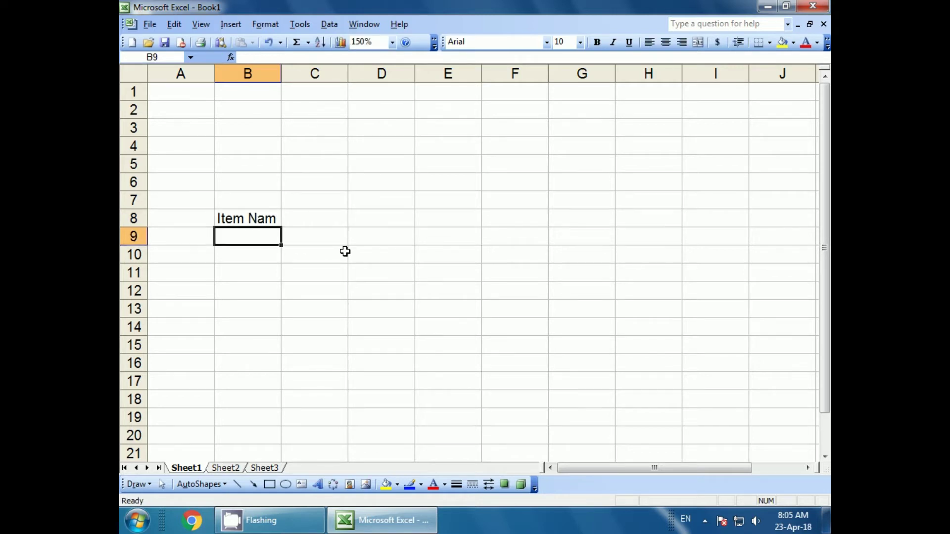
key(Up)
key(F2)
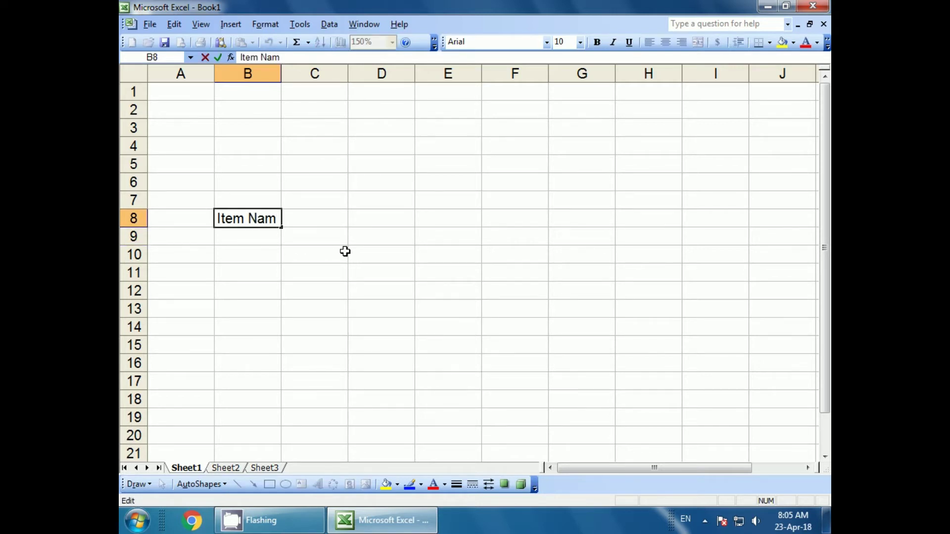
text(e)
key(Return)
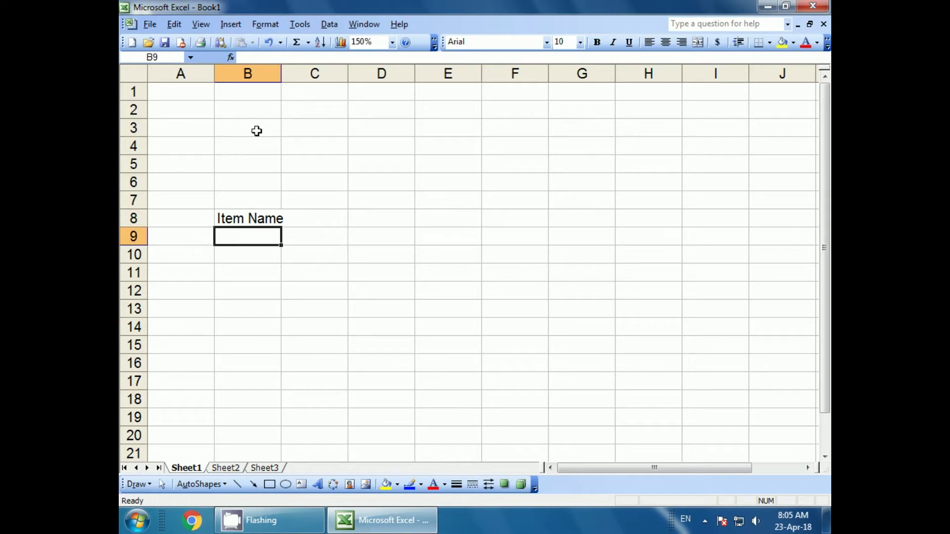
double_click(281, 73)
Add the headers 'Qntty' in C8 and 'Rate' in D8
click(314, 215)
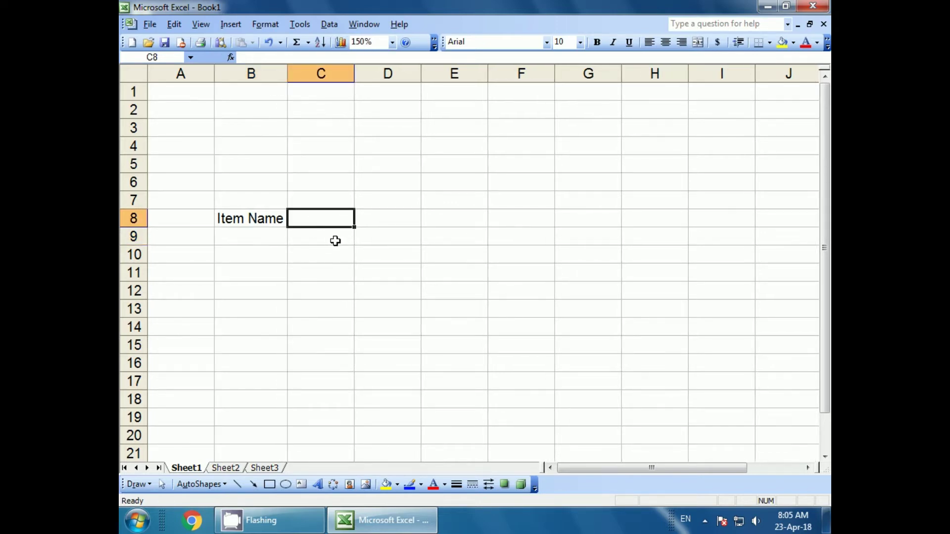
click(244, 235)
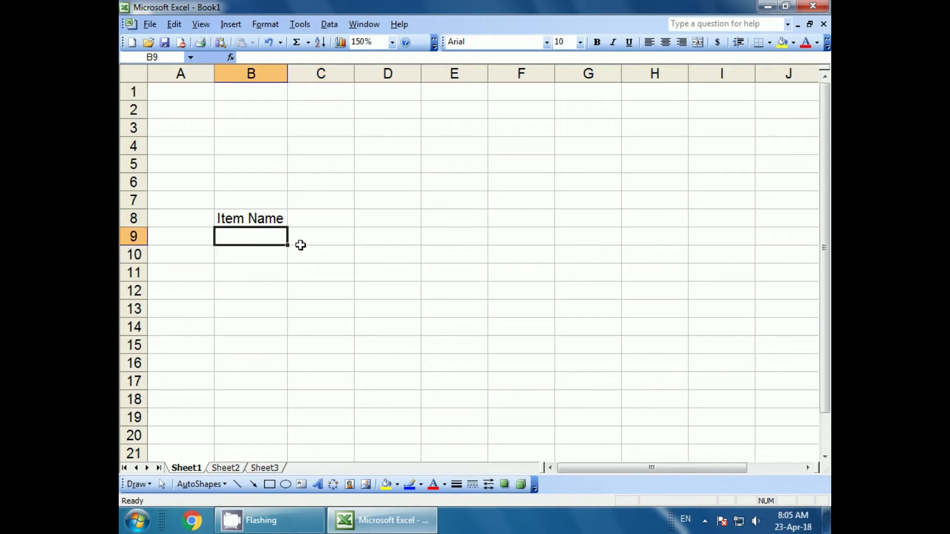
click(326, 223)
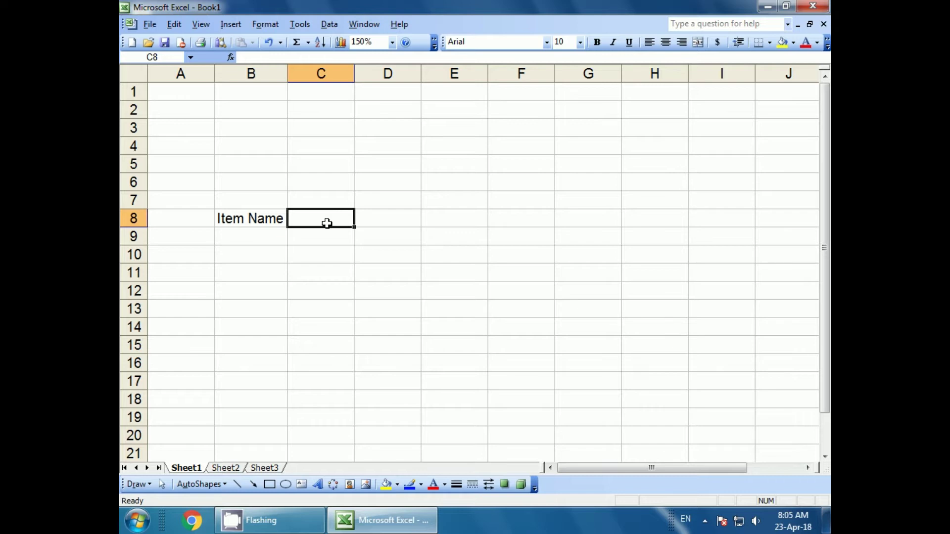
text(Qn)
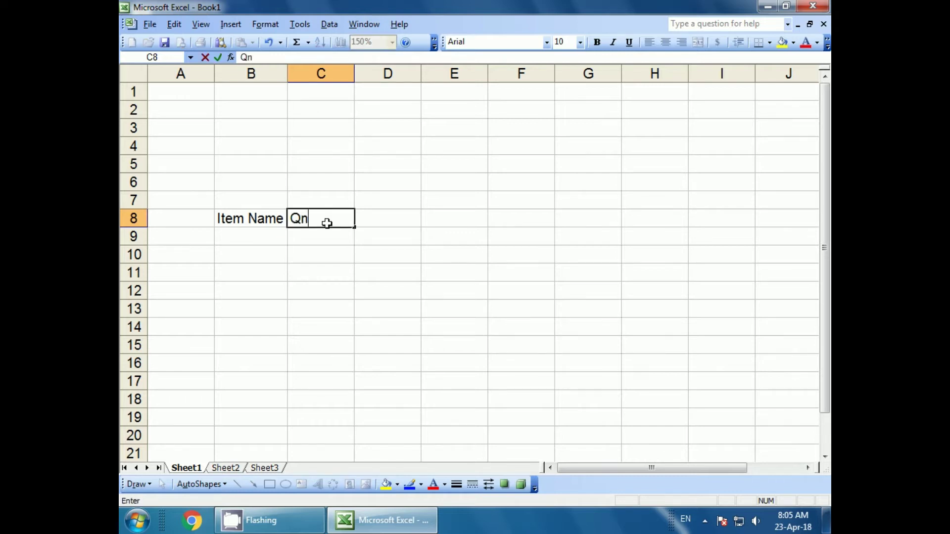
text(tty)
click(382, 221)
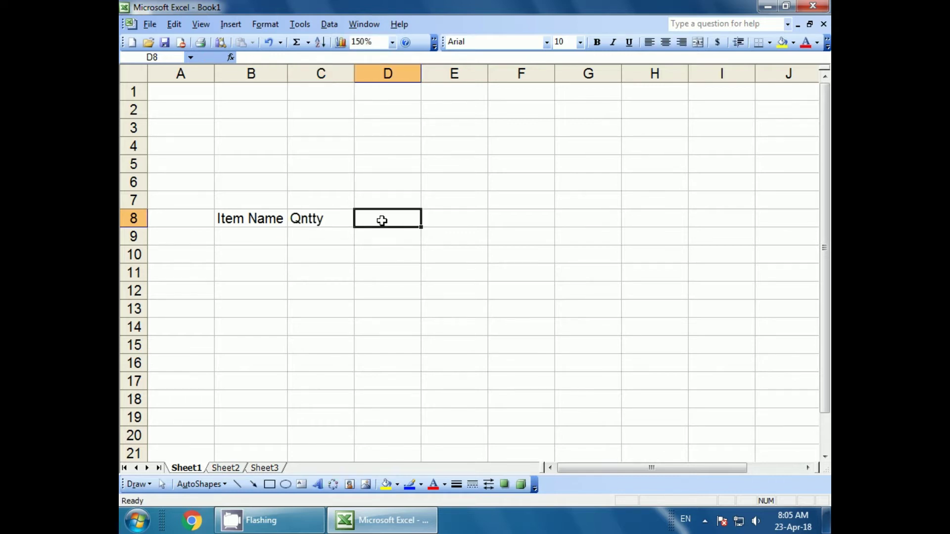
text(Rate)
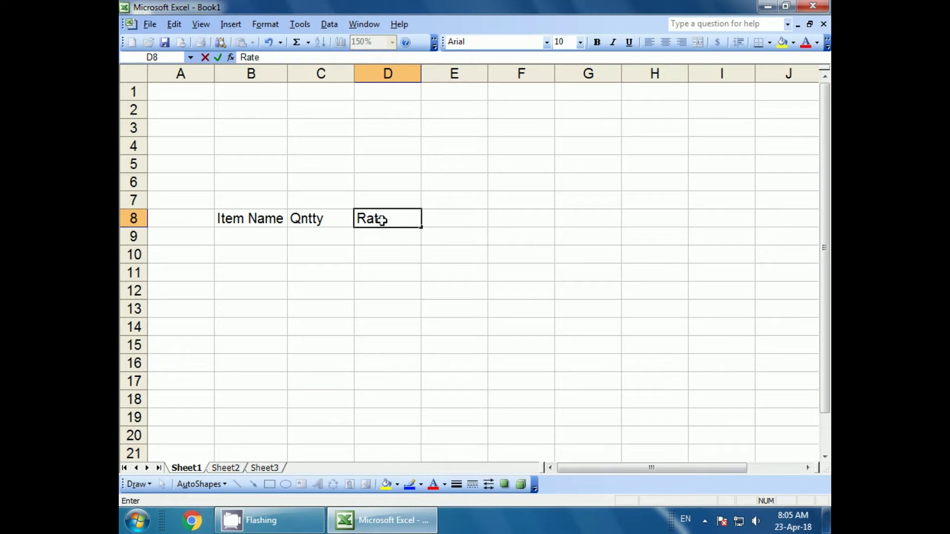
key(Tab)
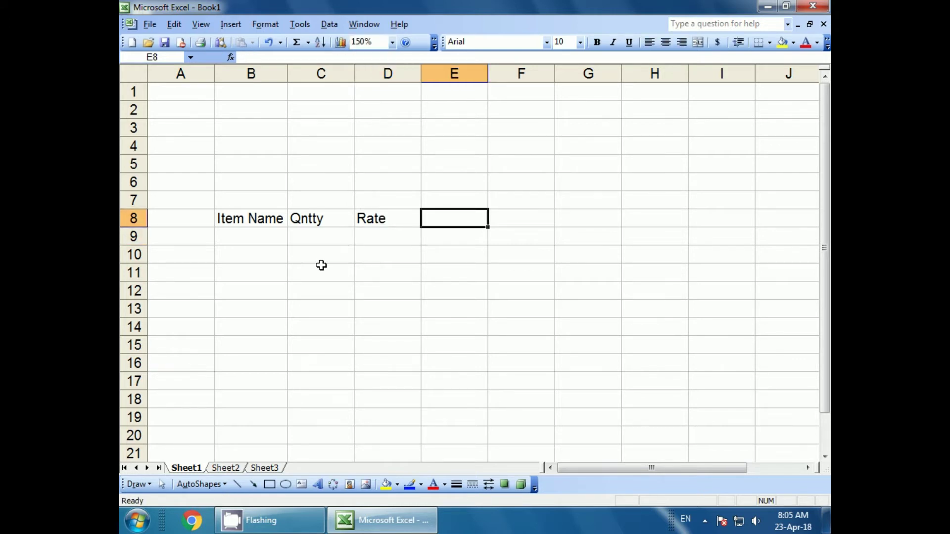
Enter the first row: item ABC, quantity 1, rate 50 in B9:D9
click(256, 231)
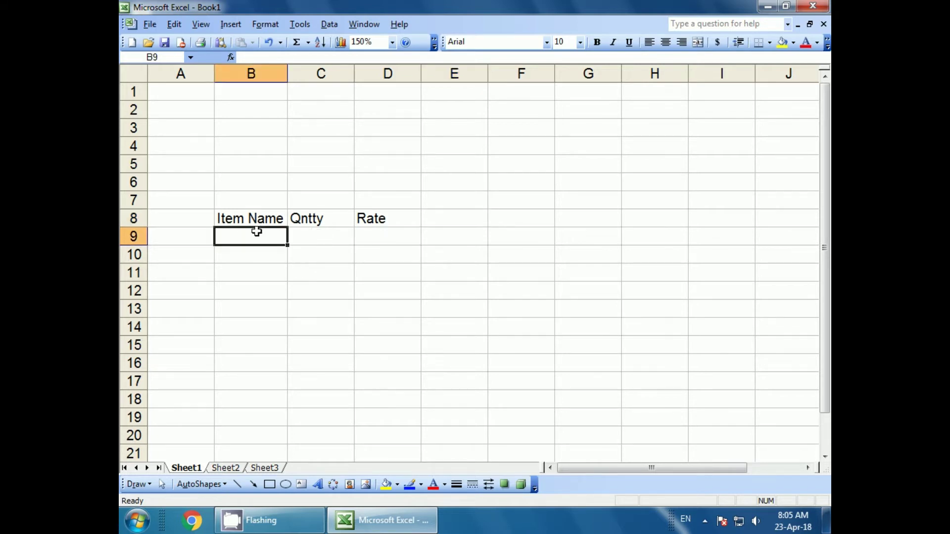
text(A)
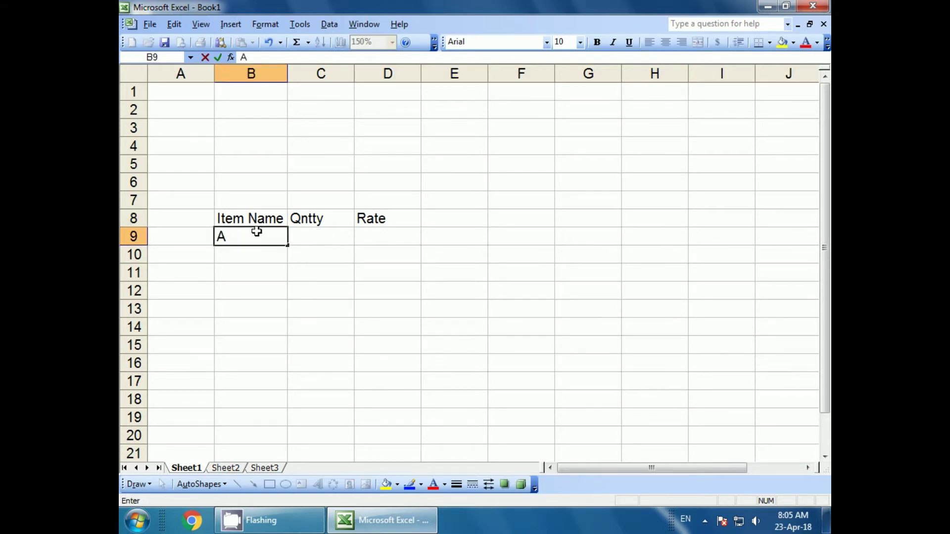
text(BC)
key(Tab)
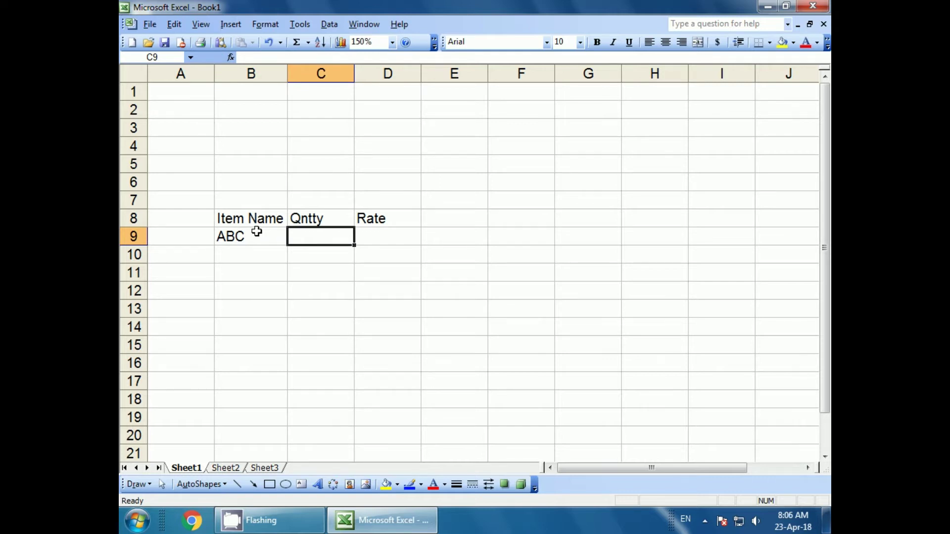
text(1)
key(Tab)
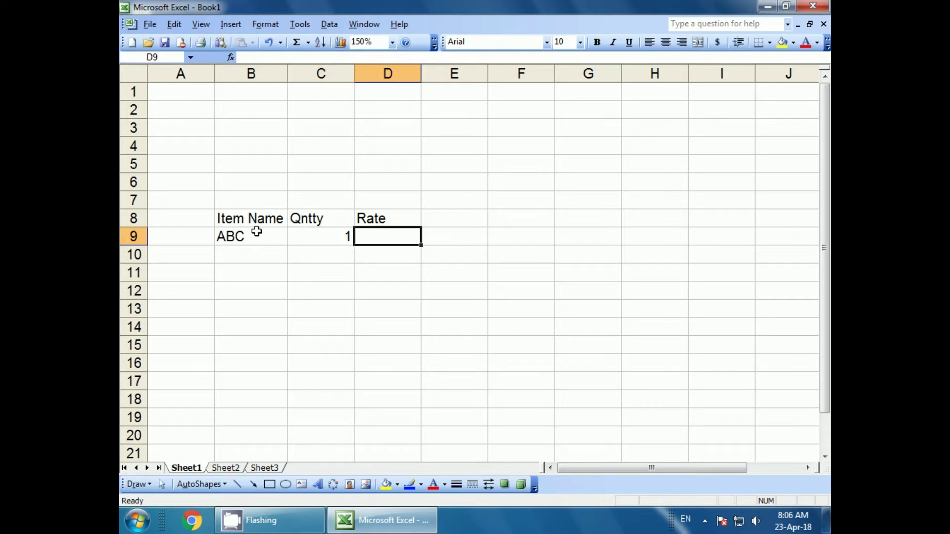
text(50)
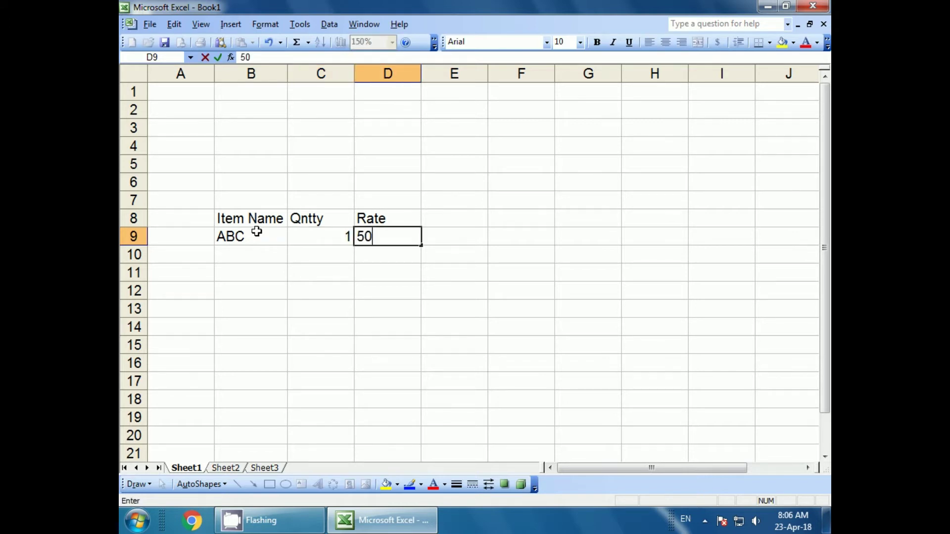
key(Return)
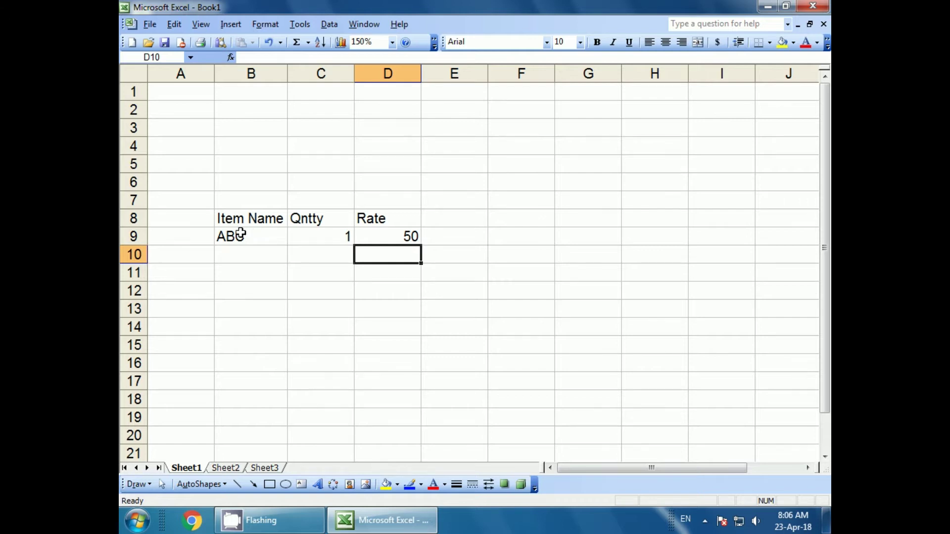
Review the row 9 values in C9, B9 and D9, ending on E8
click(321, 238)
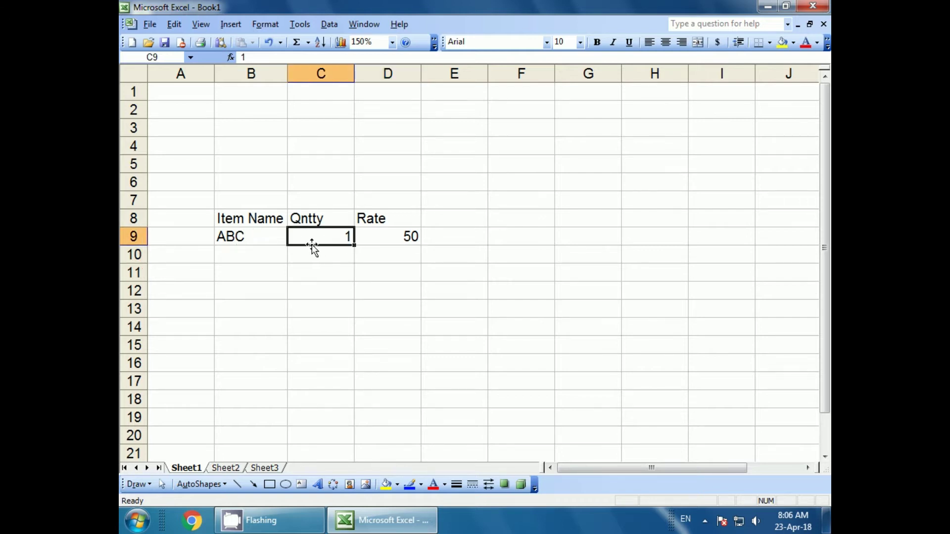
click(244, 237)
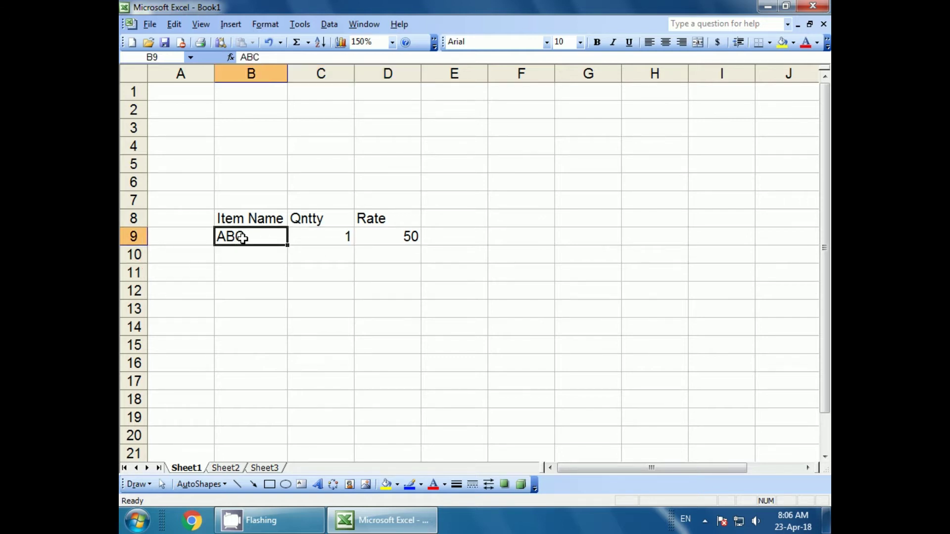
click(325, 237)
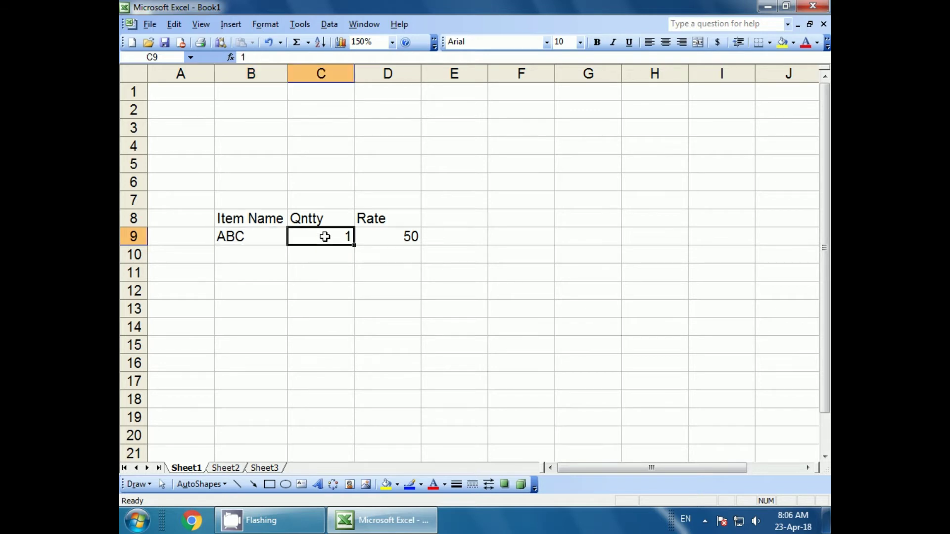
click(379, 239)
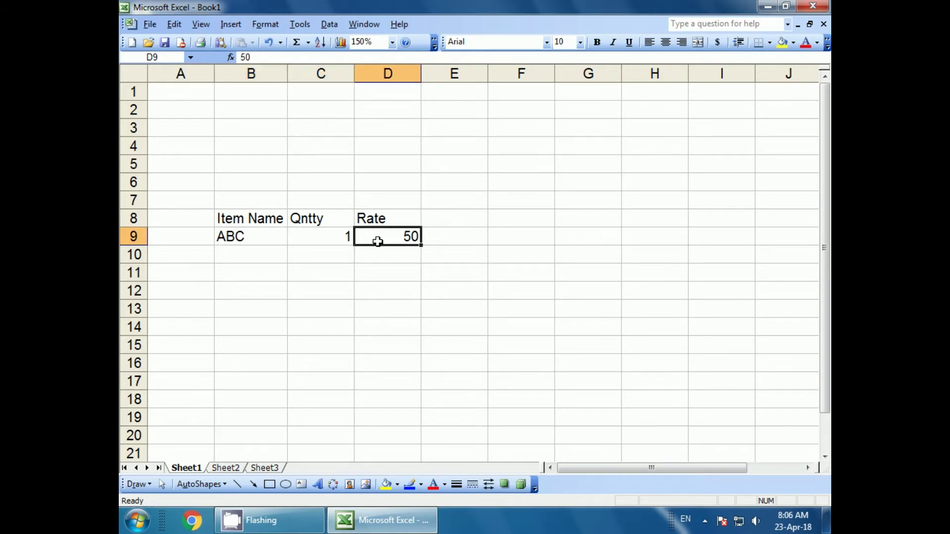
click(440, 222)
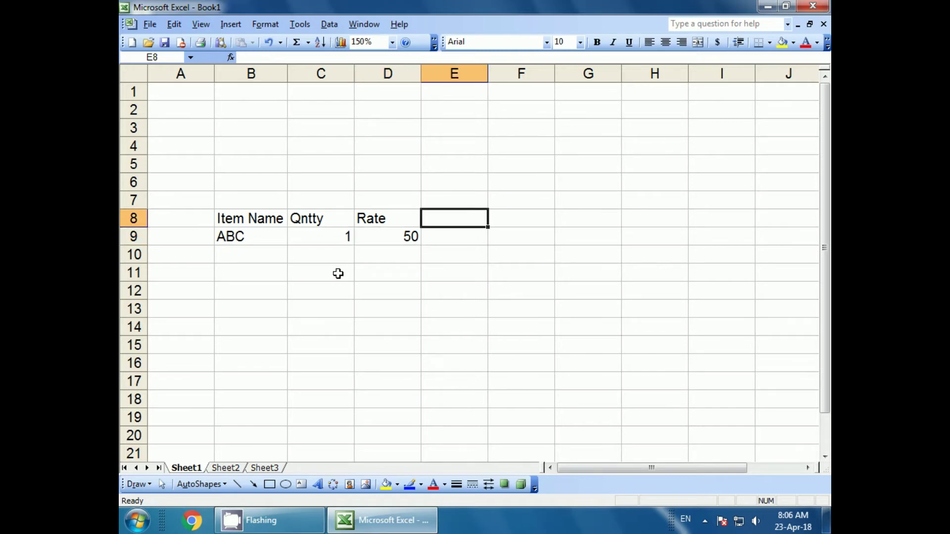
Enter the 'Amount' heading in E8, then point out C9 and D9 before moving to E9
text(Amoun)
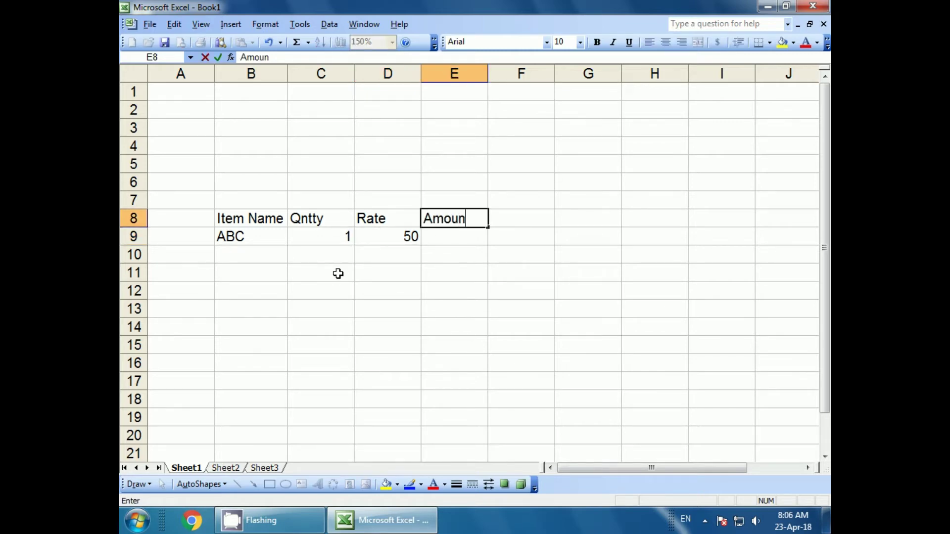
text(t)
key(Return)
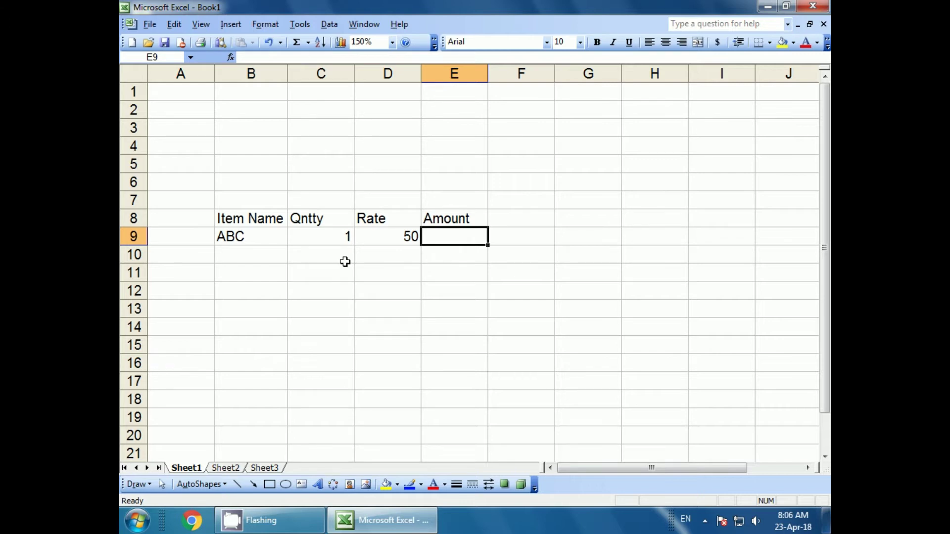
click(324, 237)
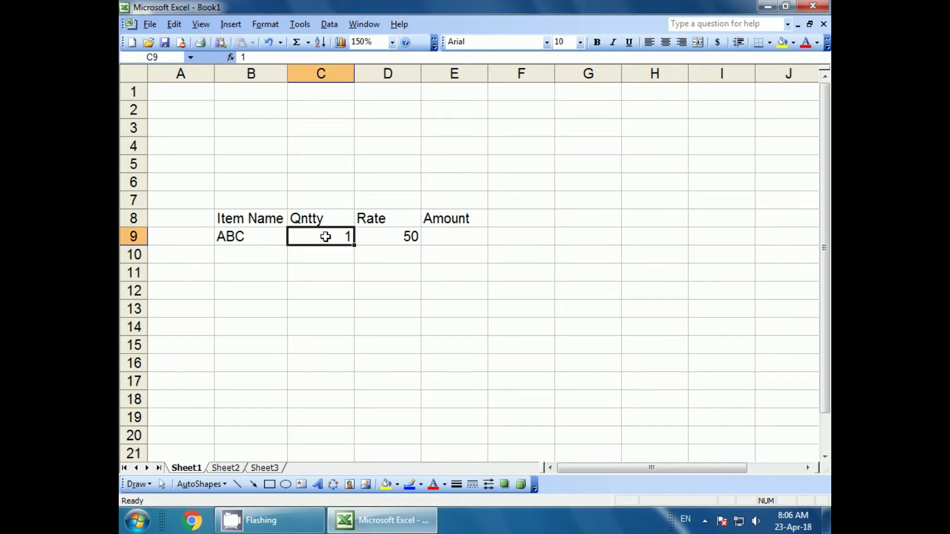
click(393, 237)
click(443, 237)
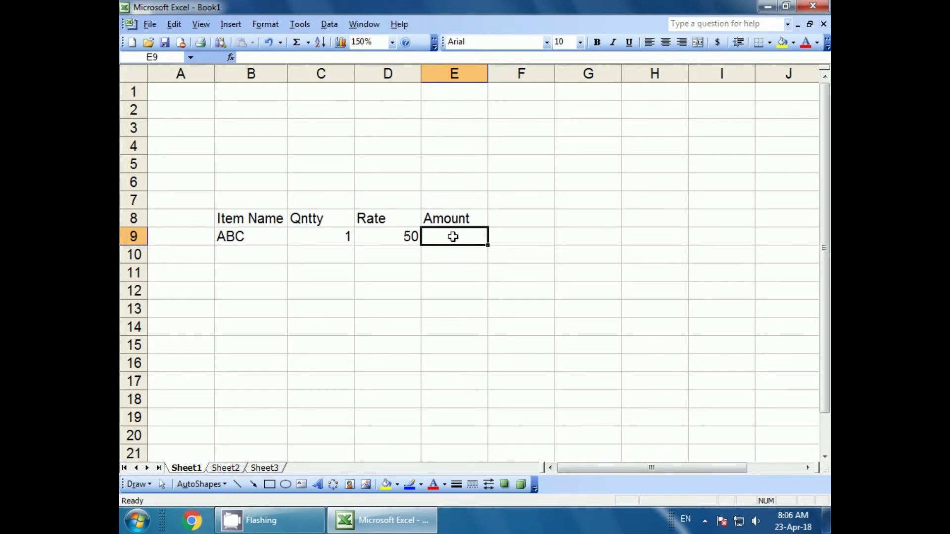
Enter =+SUM(C9*D9) in E9 so Amount shows 50, then return to C9
text(+s)
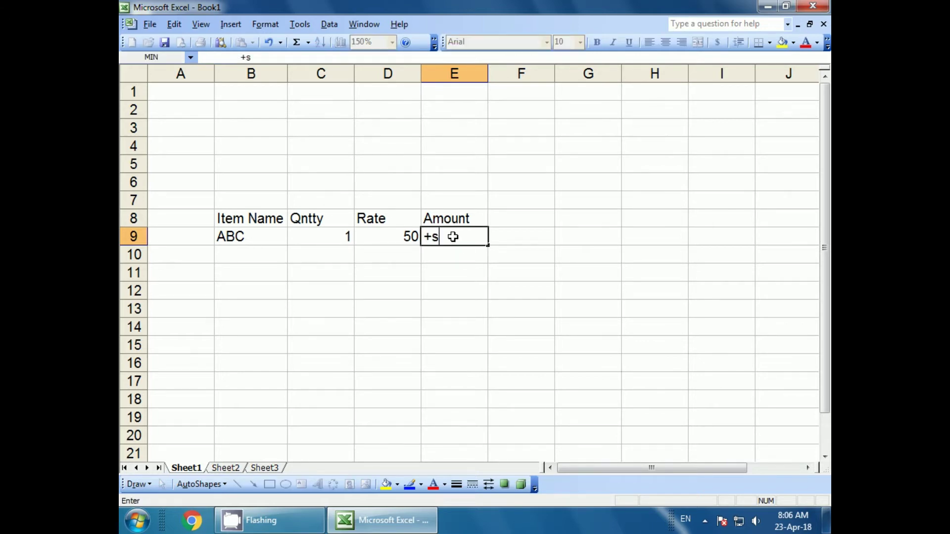
text(um()
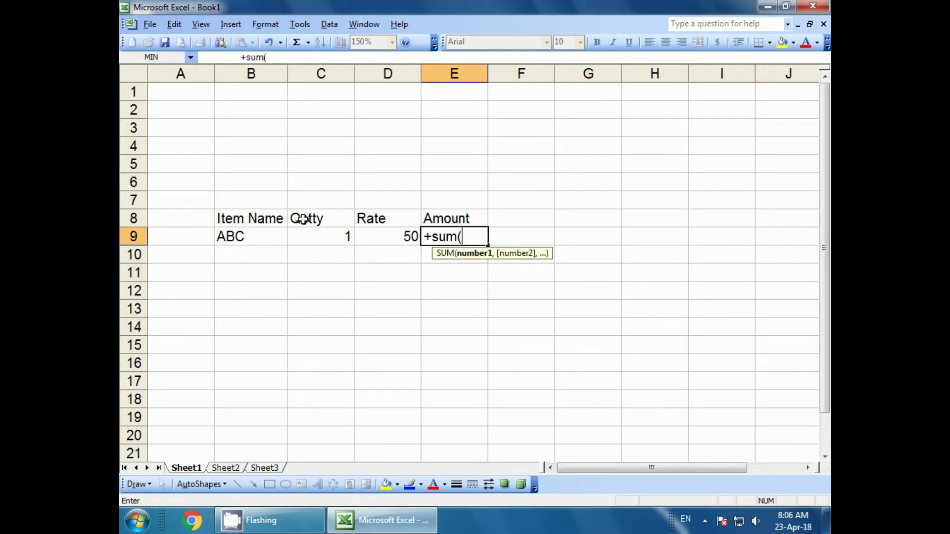
click(317, 235)
text(*)
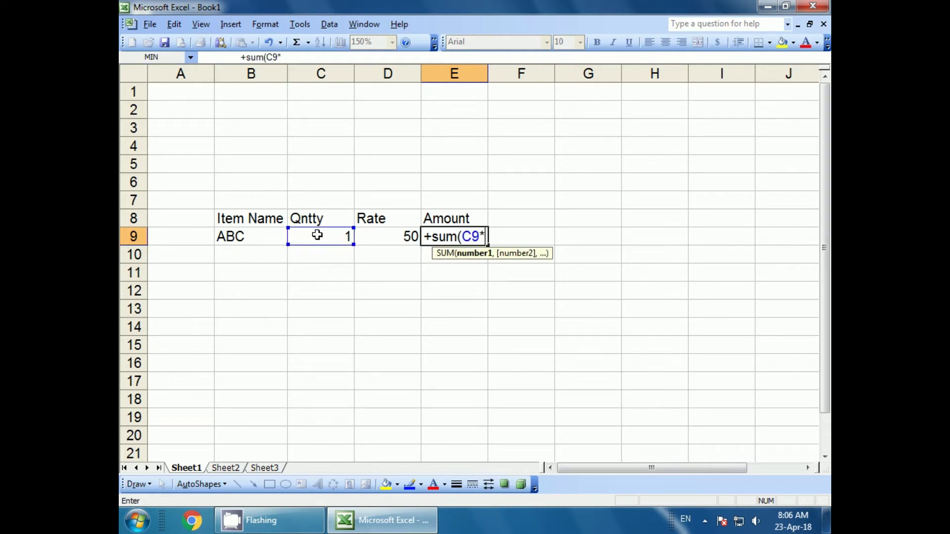
click(387, 241)
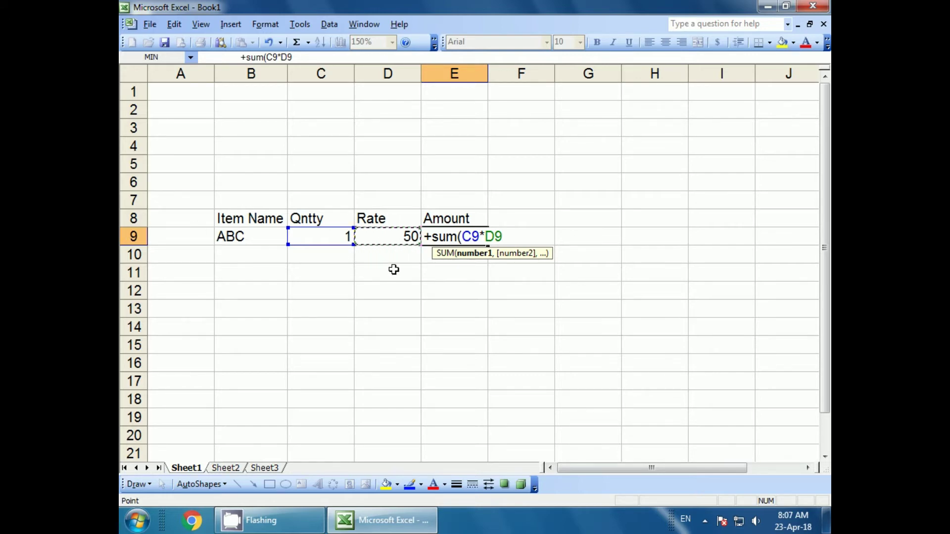
text())
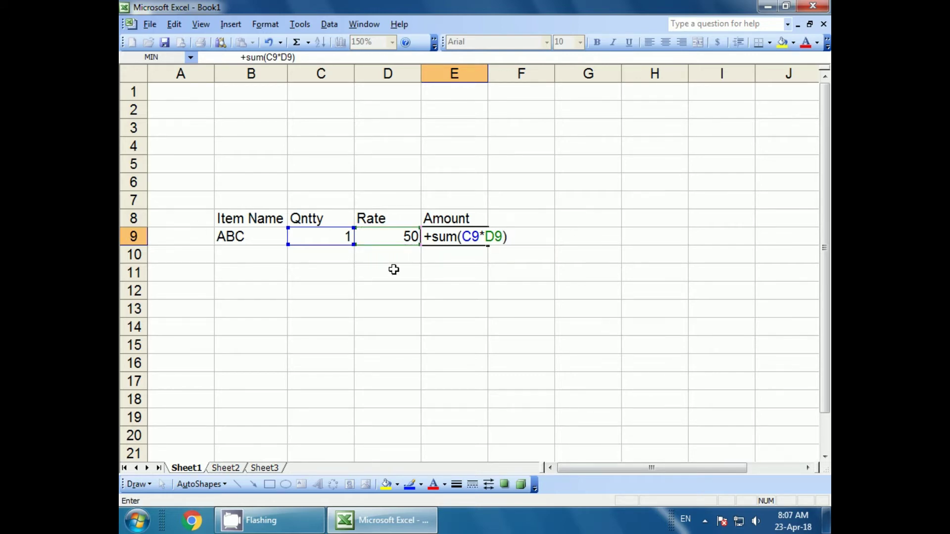
key(Return)
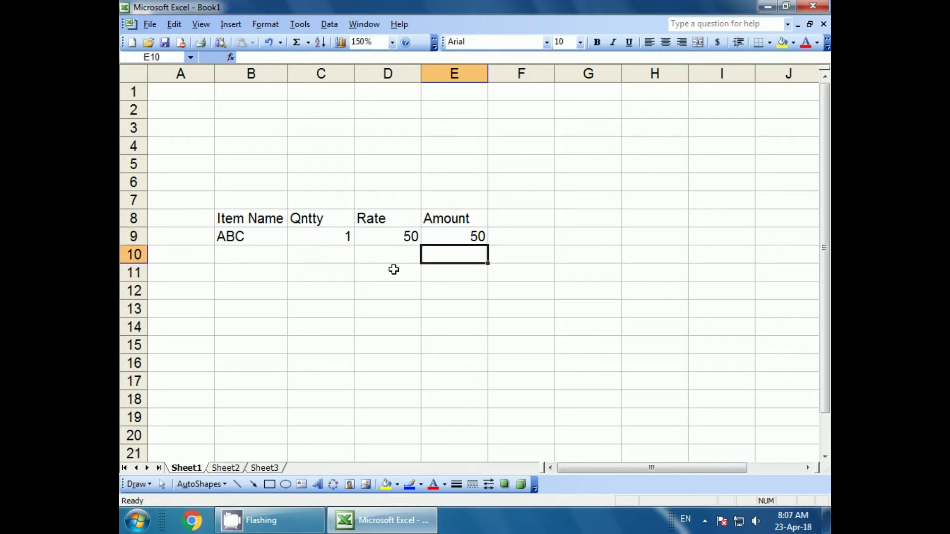
key(Up)
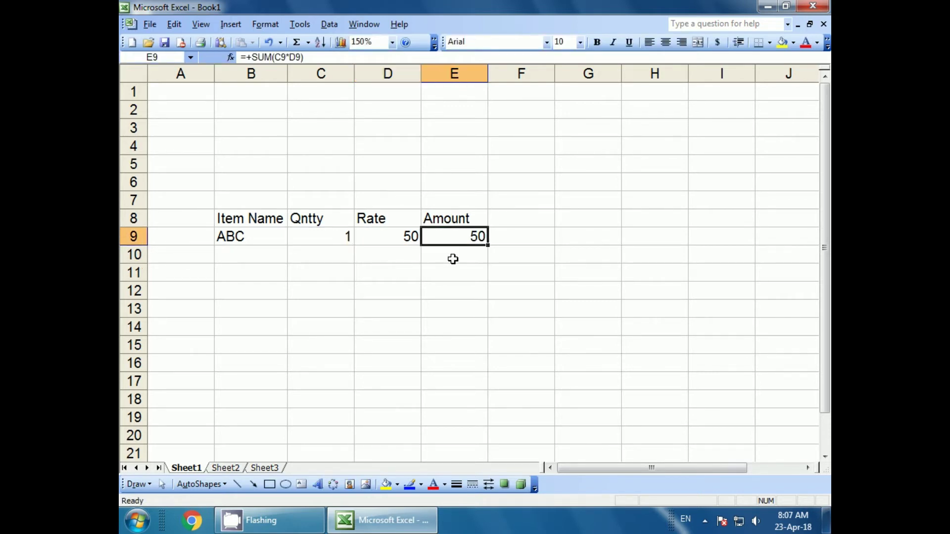
key(Left)
key(Left)
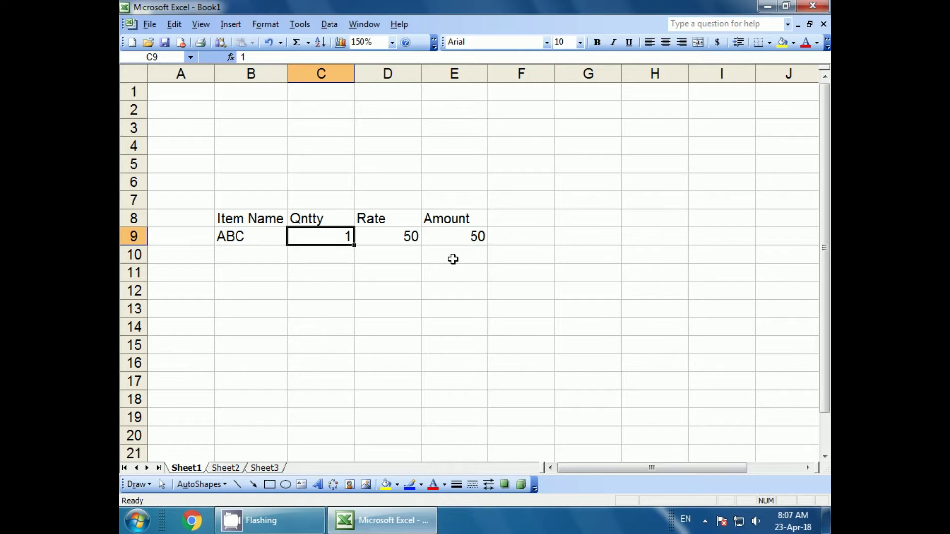
Change the item in B9 to 'Shawarma' and its quantity in C9 to 4
key(Left)
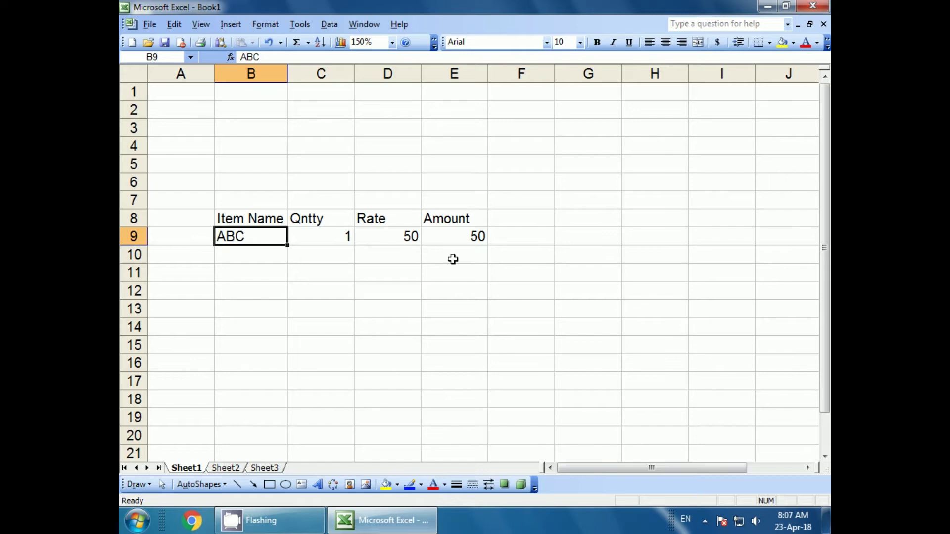
text(Shawarma)
key(Return)
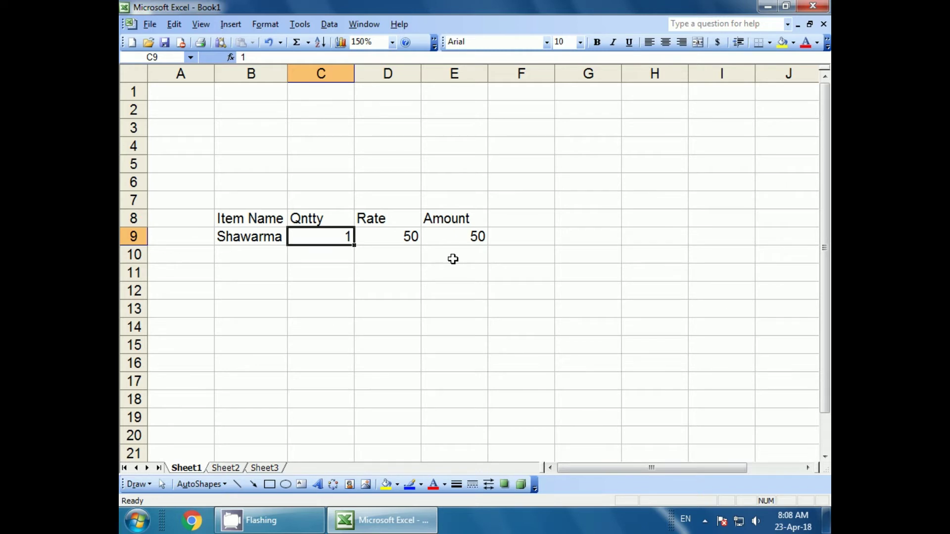
text(4)
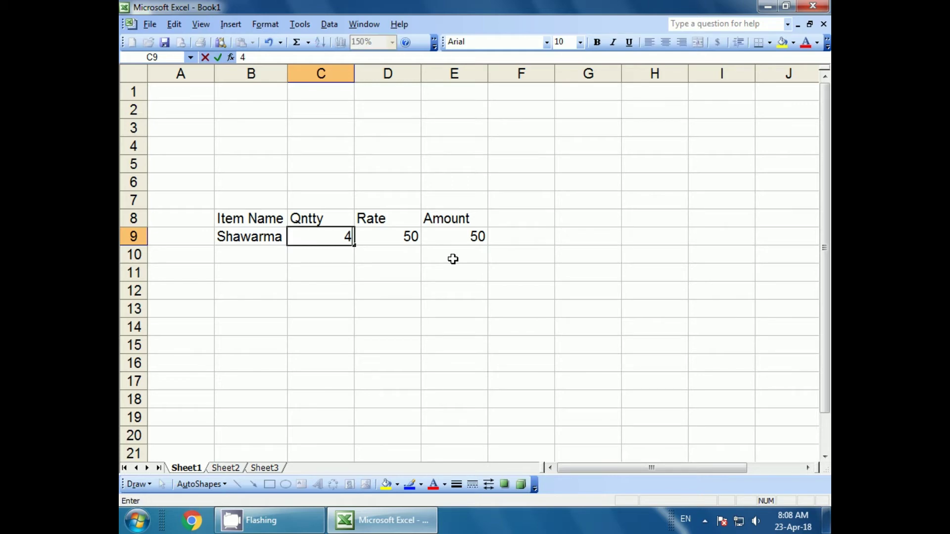
key(Return)
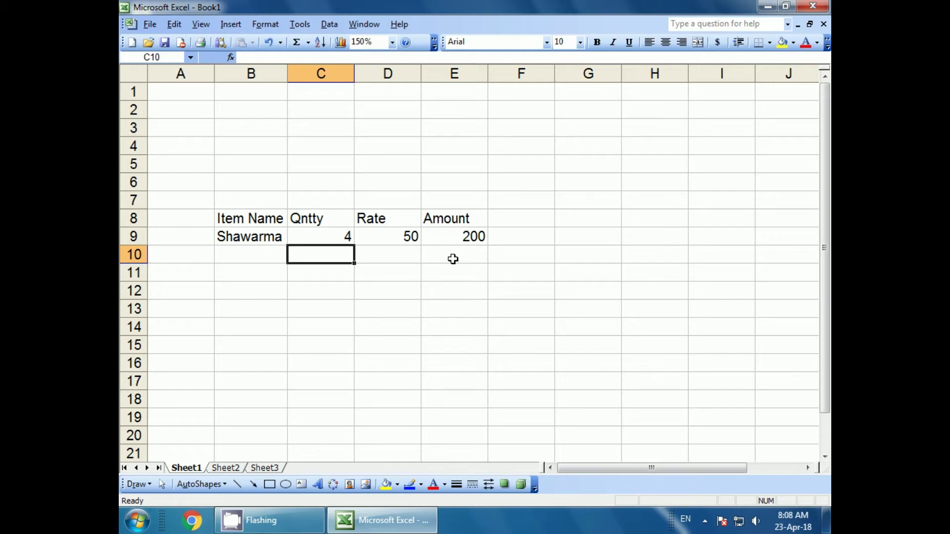
Check that the Amount in E9 recalculated to 200, then move to F8
key(Up)
key(Right)
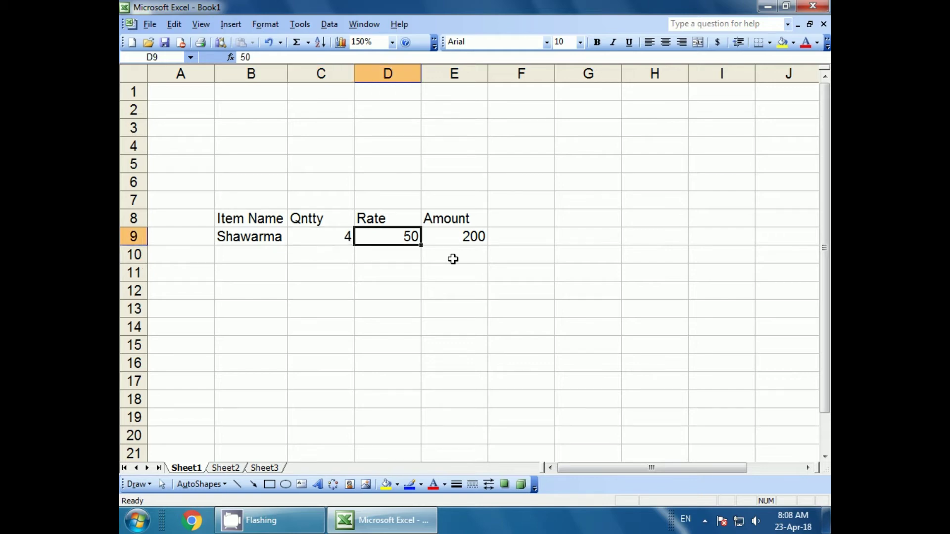
key(Right)
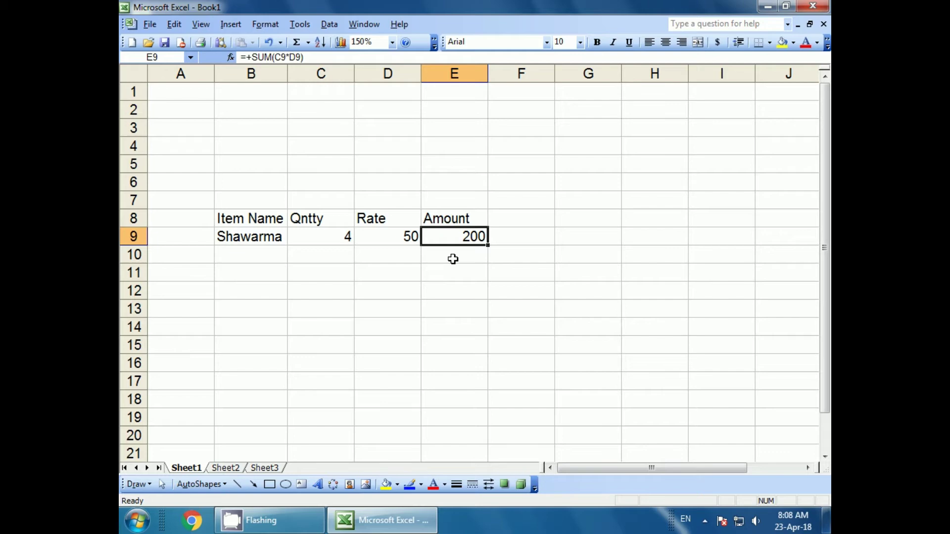
key(Right)
key(Up)
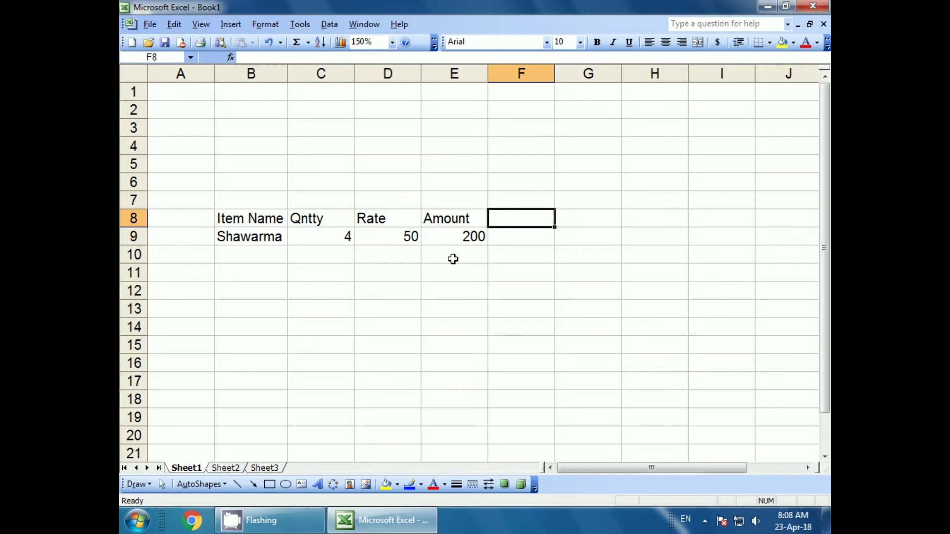
Add the 'No of Days' heading in F8 with 26 in F9, and autofit column F
text(No)
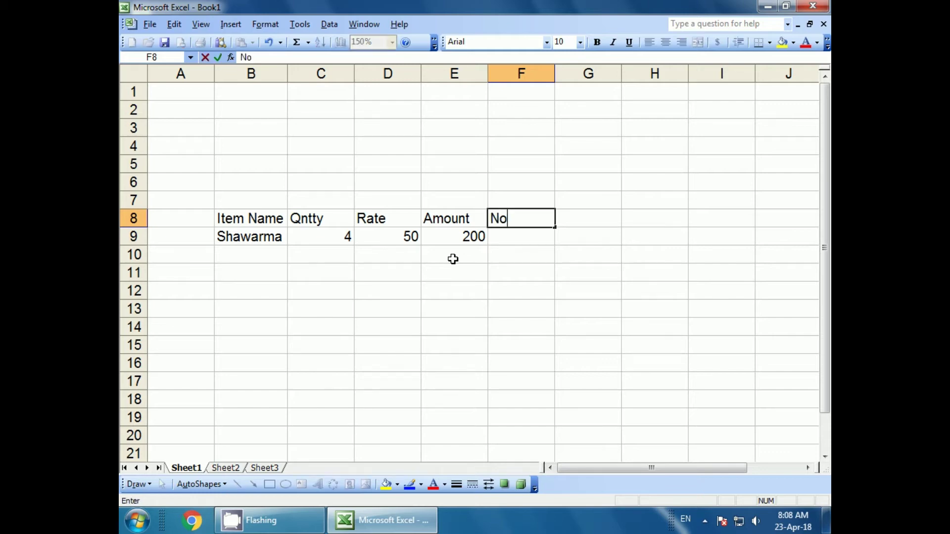
text( of )
text(Da)
text(ys)
key(Return)
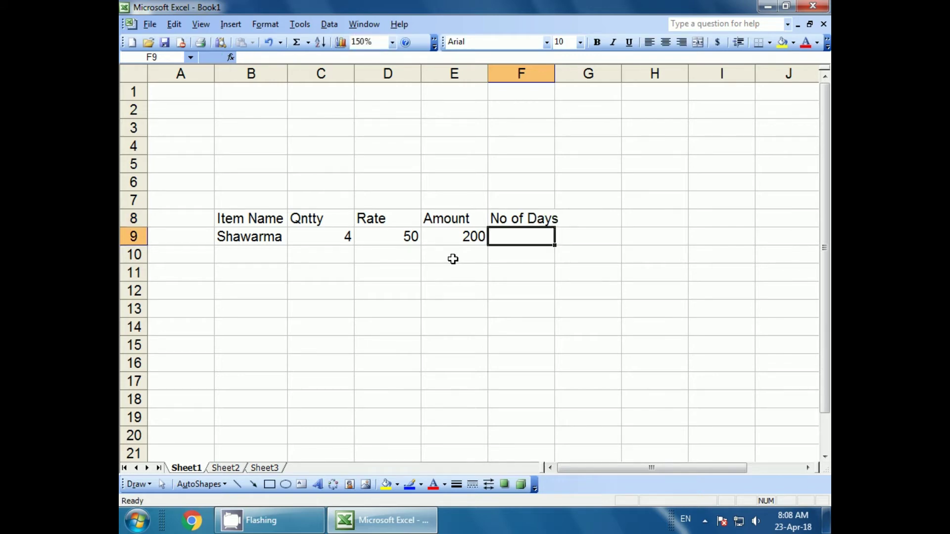
text(26)
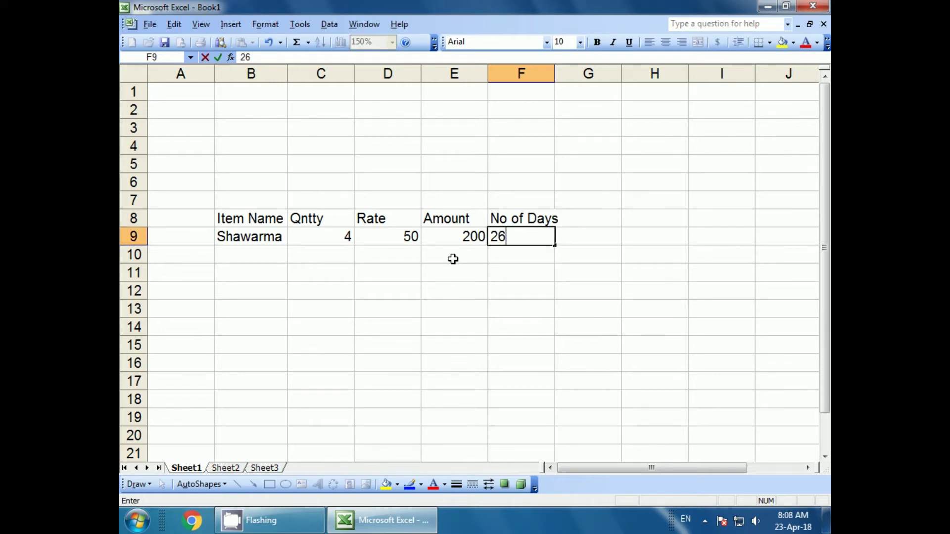
key(Return)
key(Up)
key(Right)
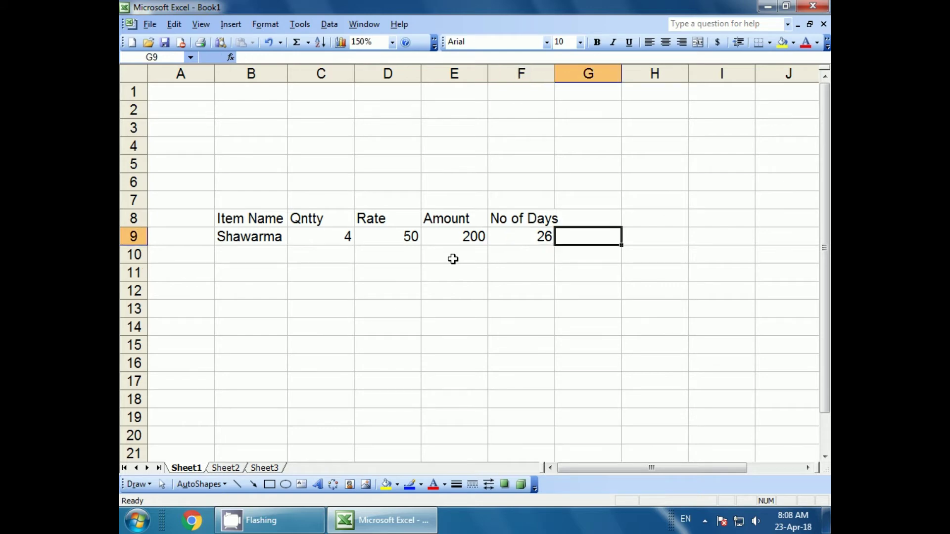
double_click(555, 74)
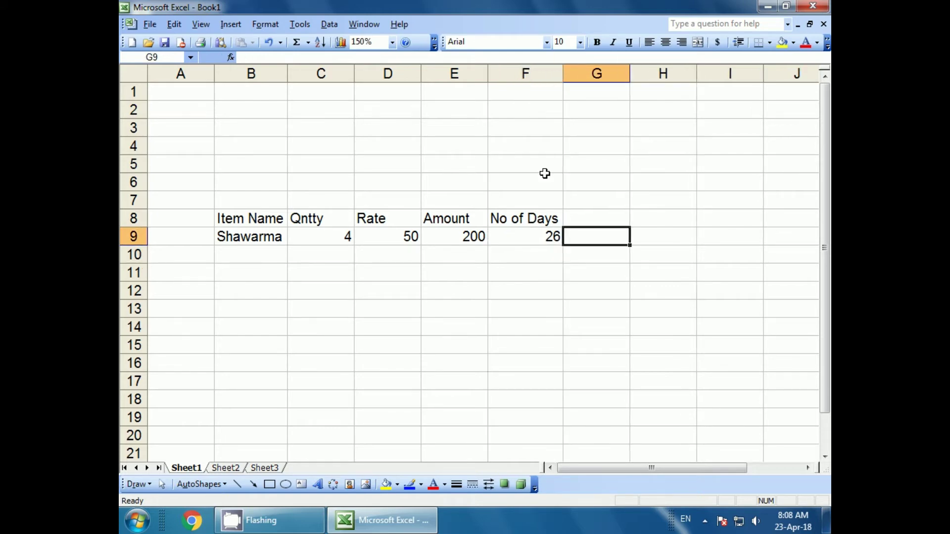
click(516, 214)
click(600, 219)
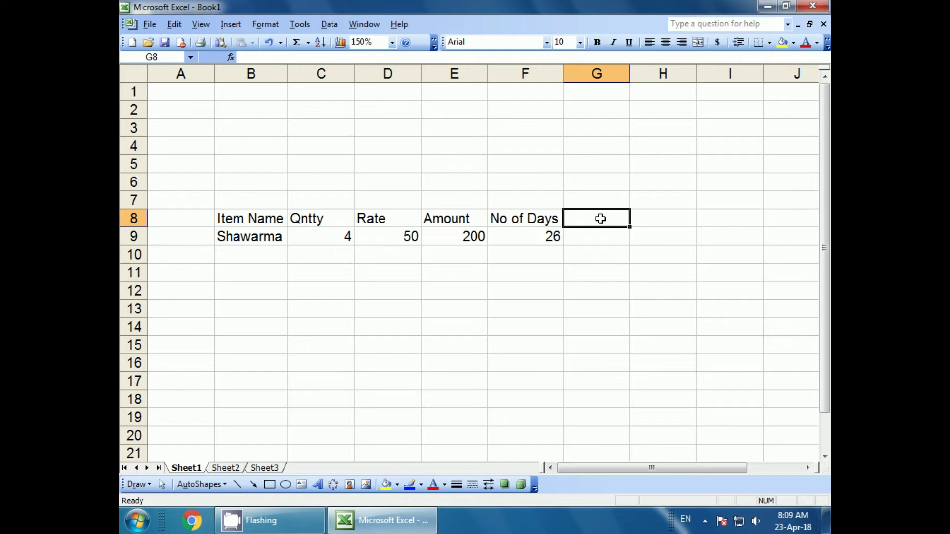
Enter the heading 'Monthly Income' in G8, correcting typos along the way
key(Return)
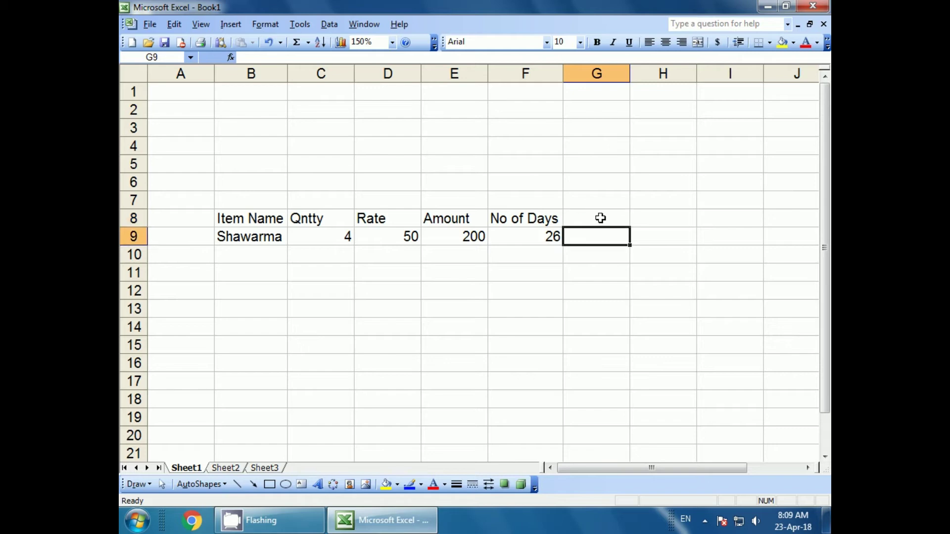
click(600, 218)
text(Mp)
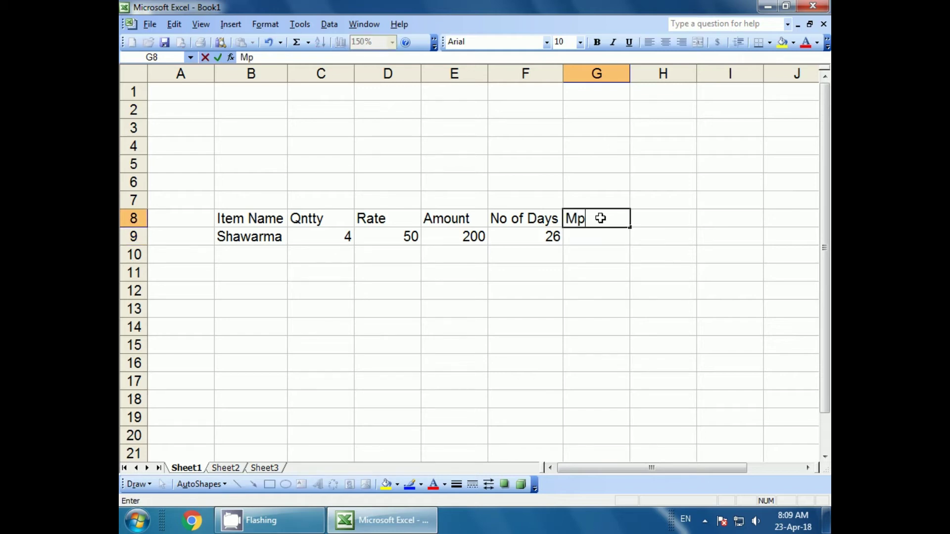
key(BackSpace)
text(ont)
text(hly)
key(BackSpace)
key(BackSpace)
key(BackSpace)
text(hly)
key(Return)
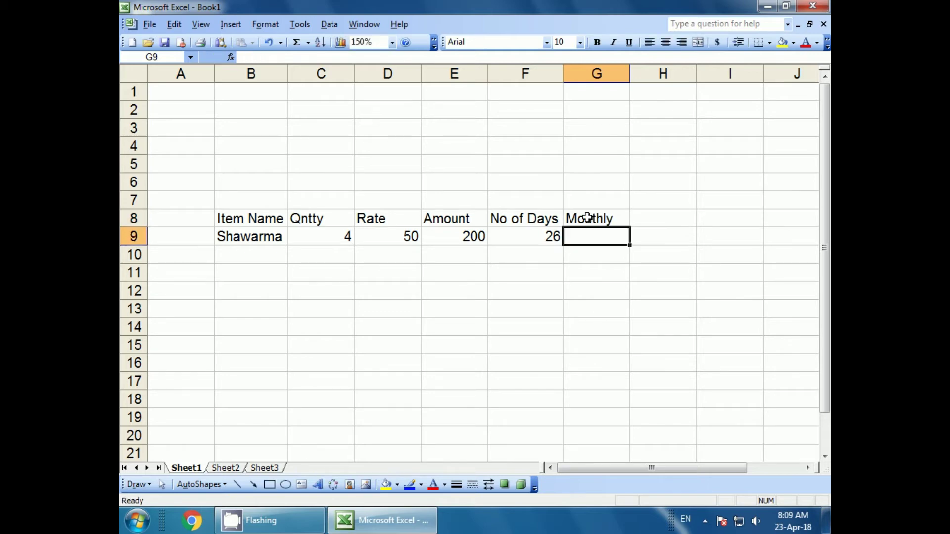
click(588, 217)
key(F2)
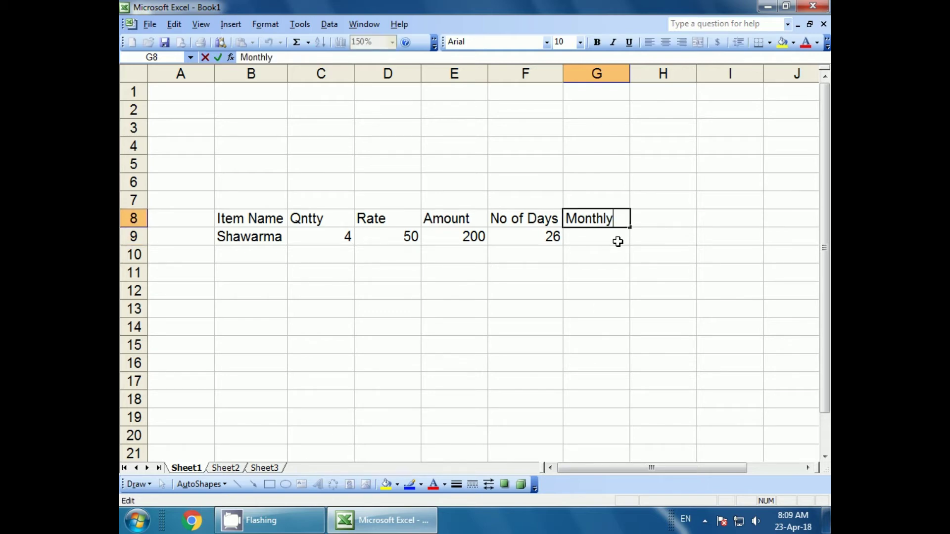
text( I)
text(ncome)
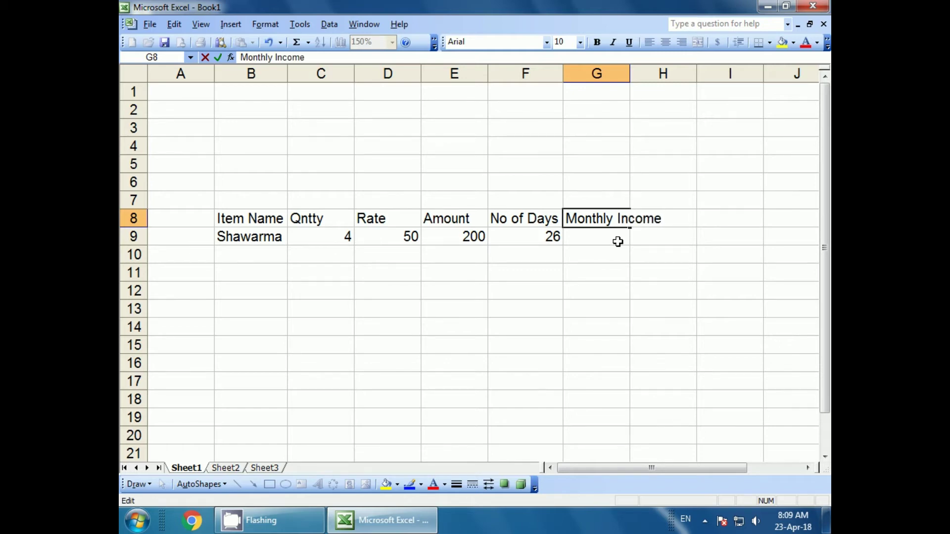
click(618, 241)
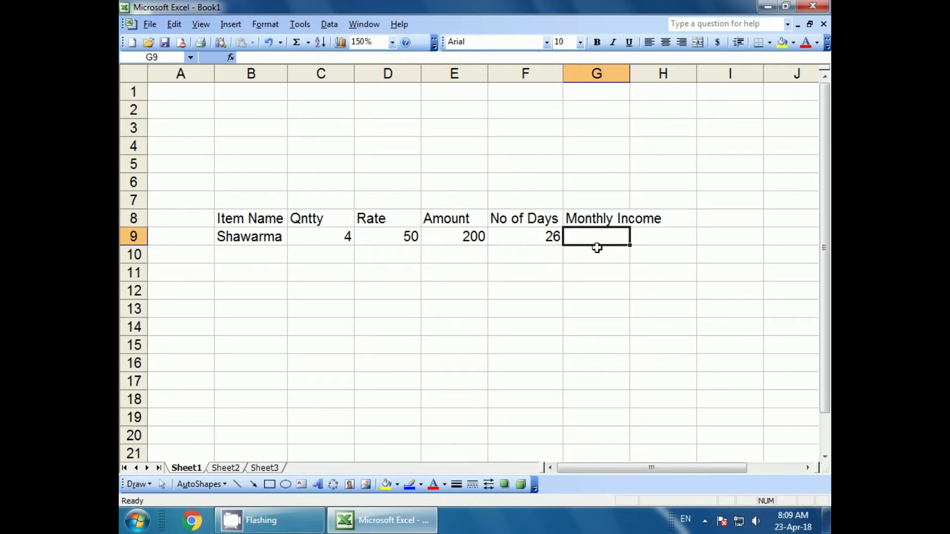
Enter =+SUM(E9*F9) in G9 to show 5200 and autofit column G
text(+s)
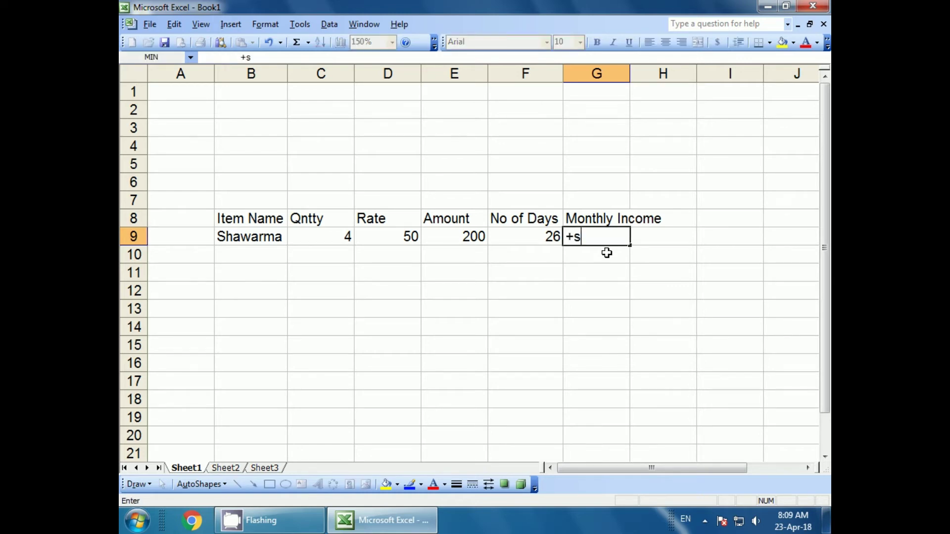
text(um()
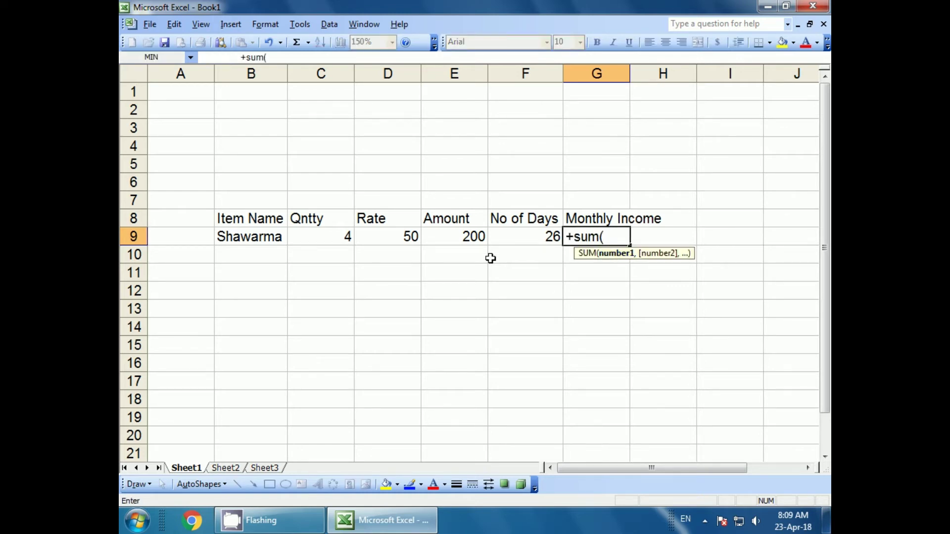
click(465, 237)
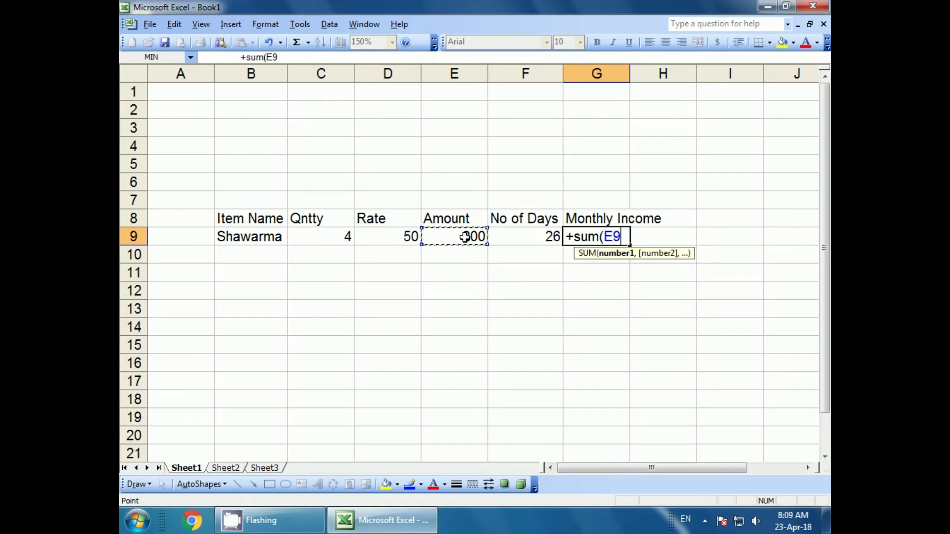
text(*)
click(532, 239)
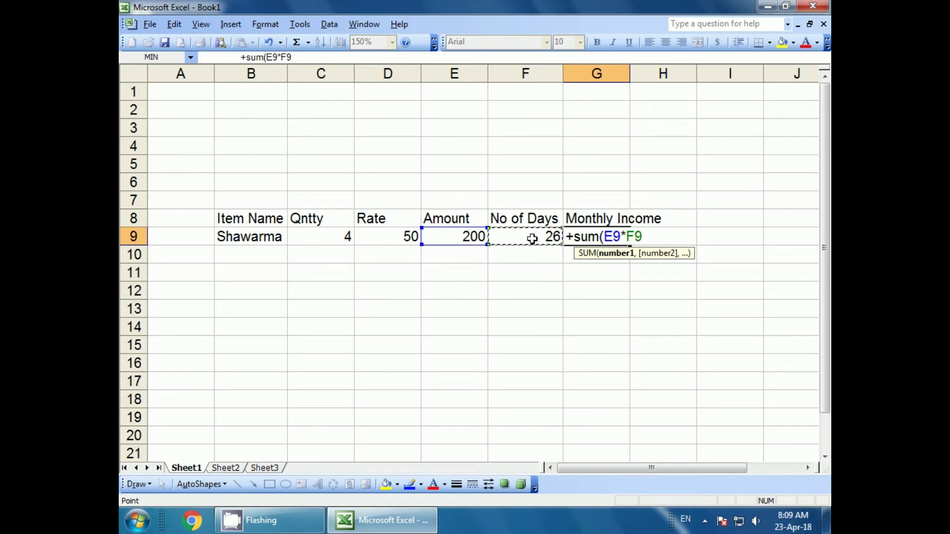
key(Return)
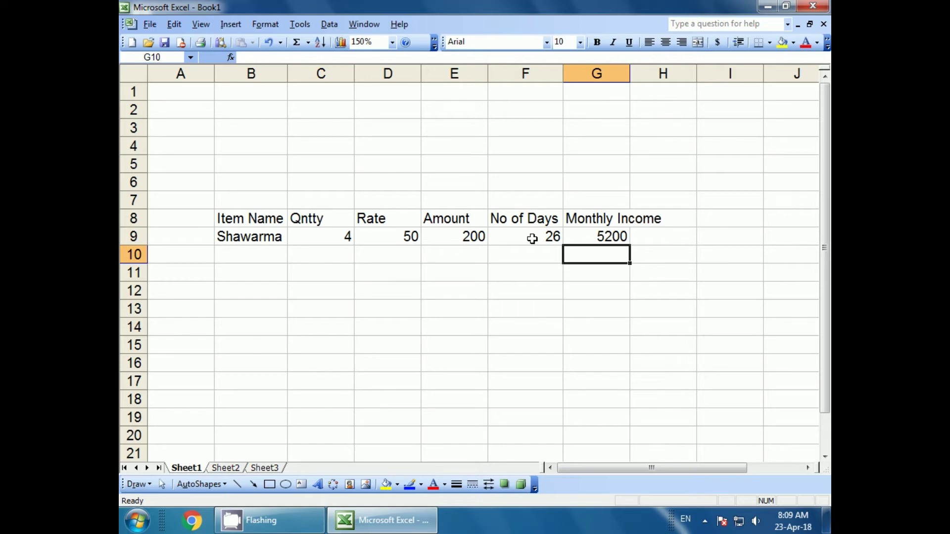
double_click(630, 73)
click(604, 236)
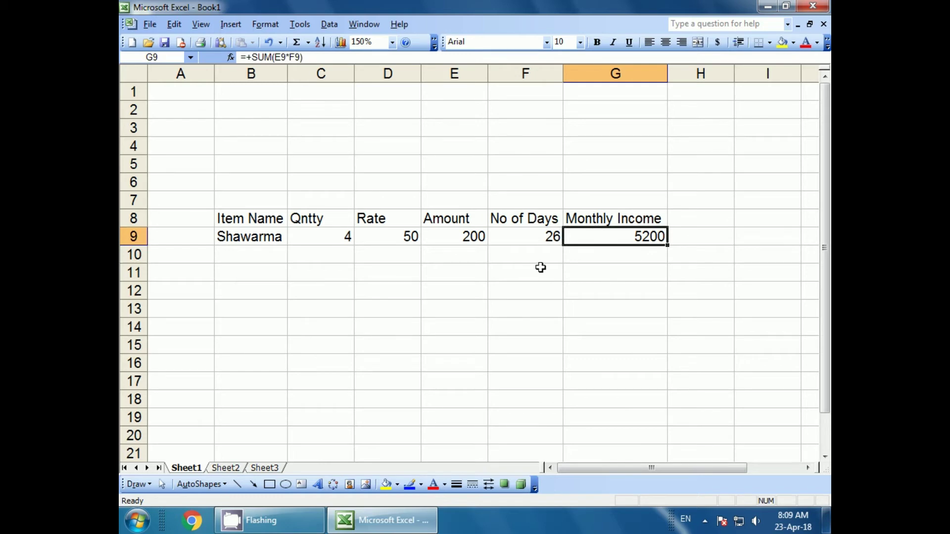
click(322, 234)
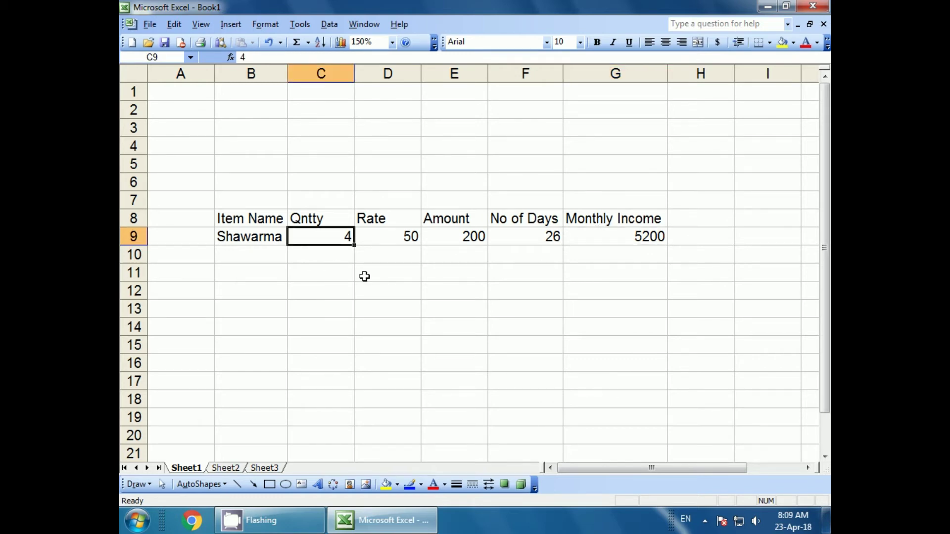
click(339, 269)
click(382, 257)
click(449, 255)
Add the 'Expense' heading in H8 and select the empty H9 below it
click(494, 255)
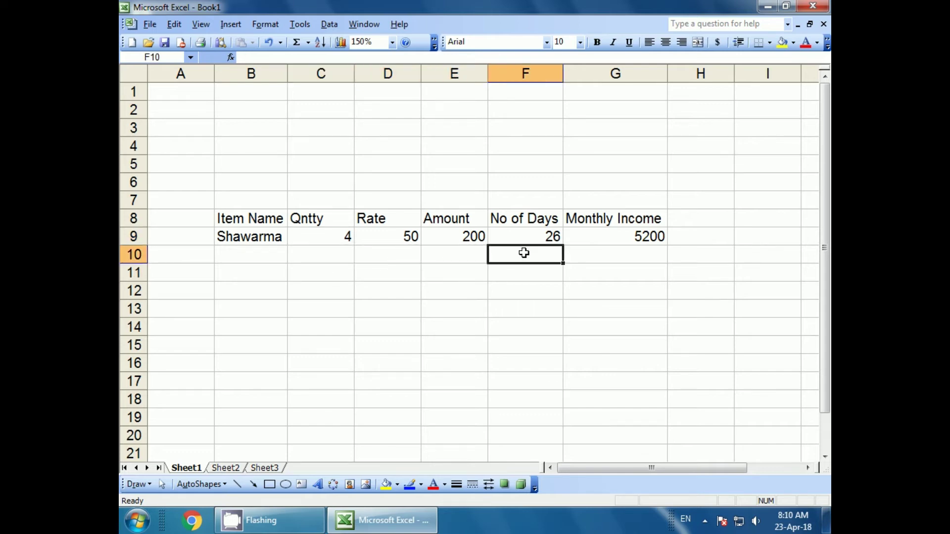
click(583, 253)
click(686, 225)
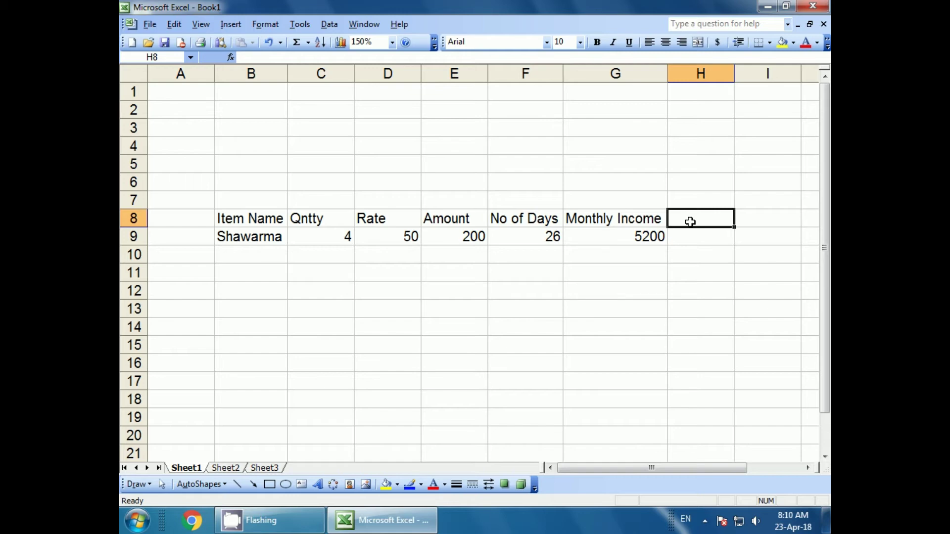
text(E)
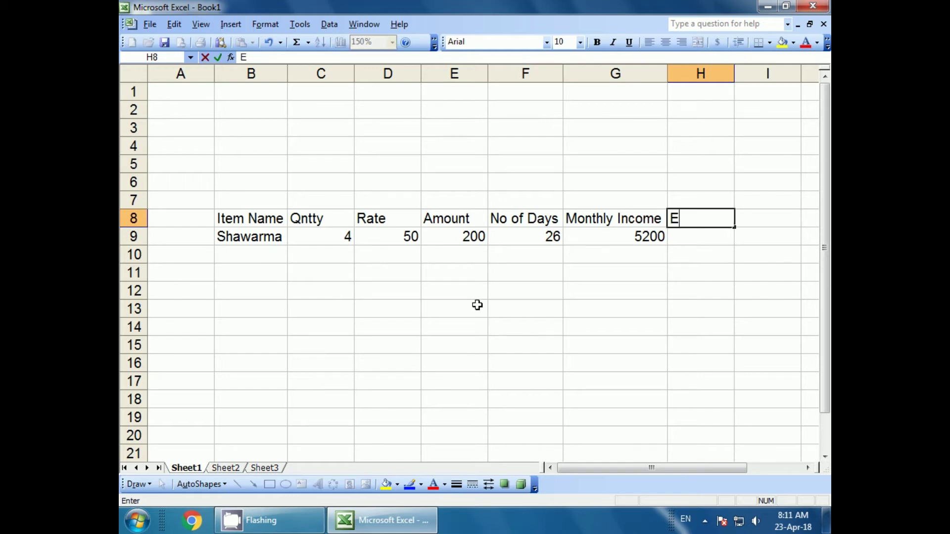
text(xpense)
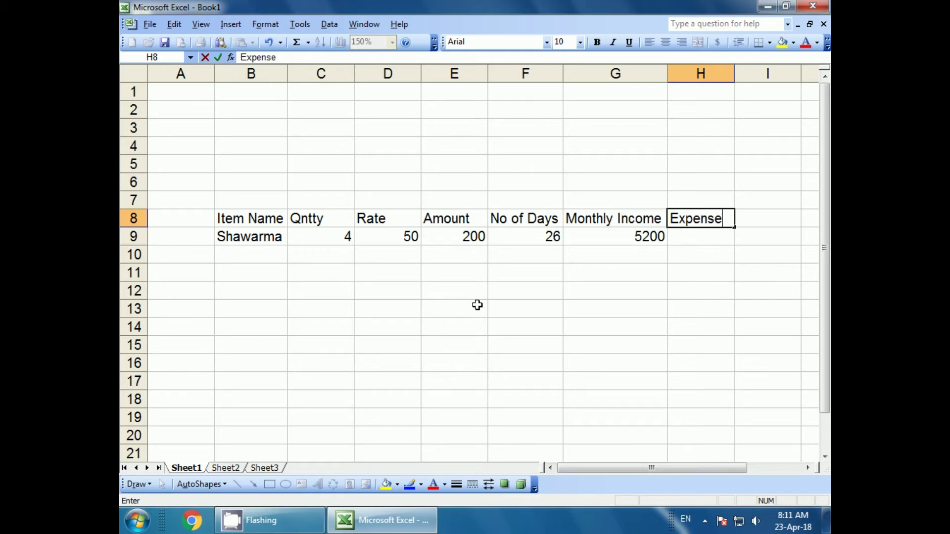
click(683, 237)
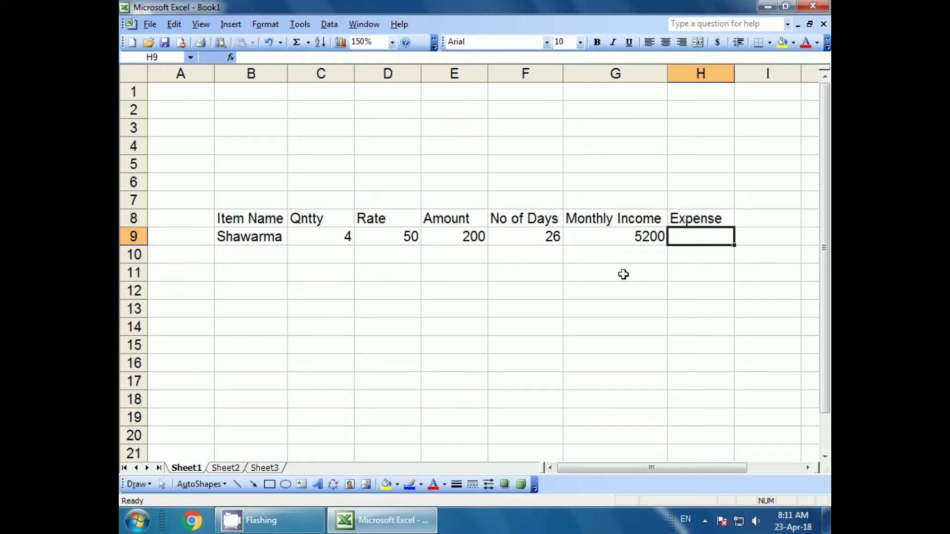
click(701, 221)
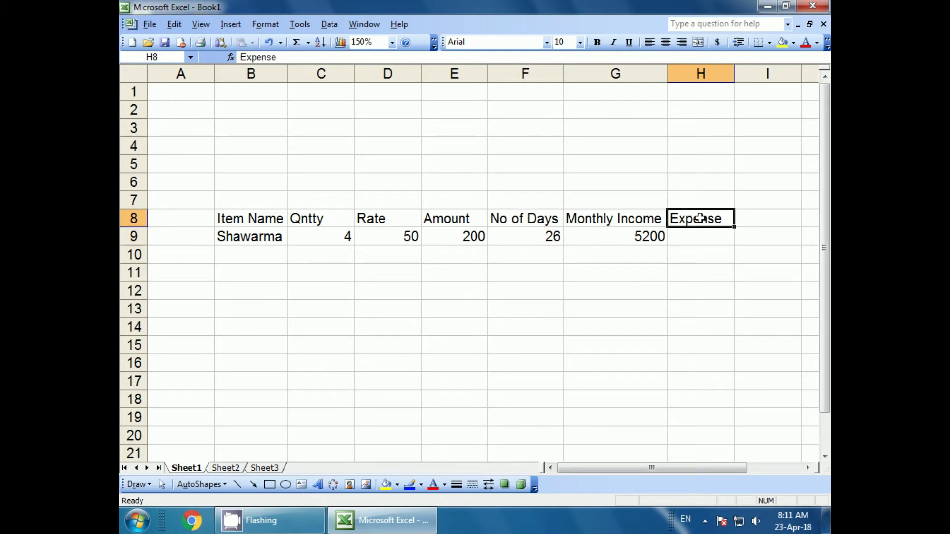
click(687, 239)
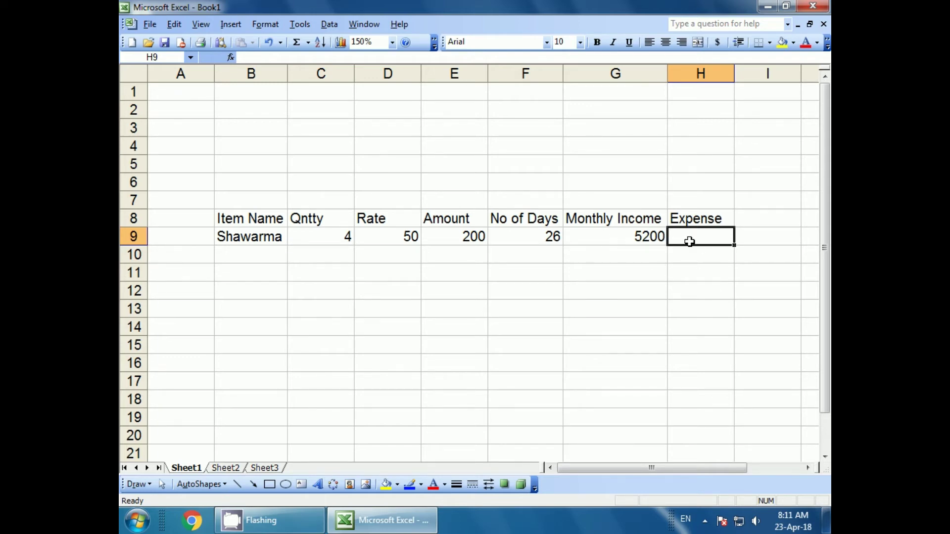
Enter =+SUM(G9/2) in H9 so the Expense shows 2600
text(+su)
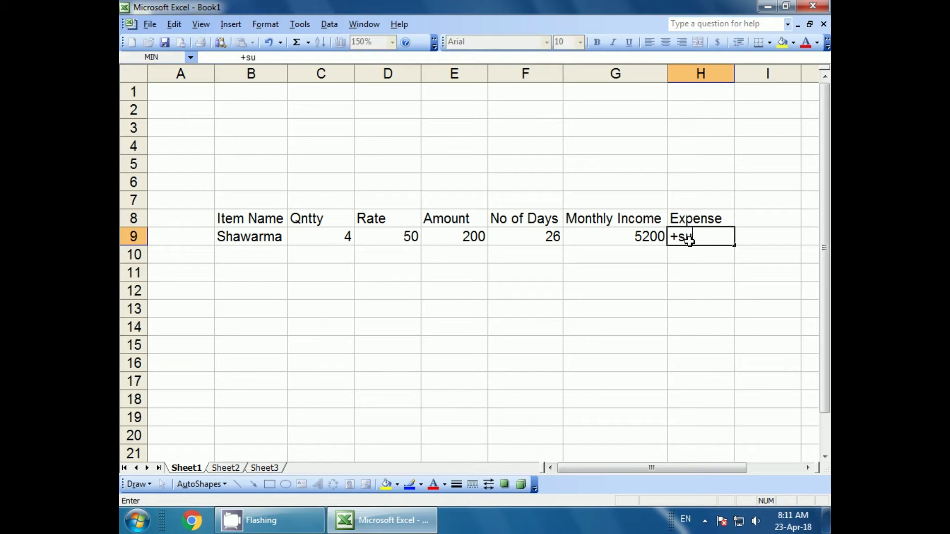
text(m()
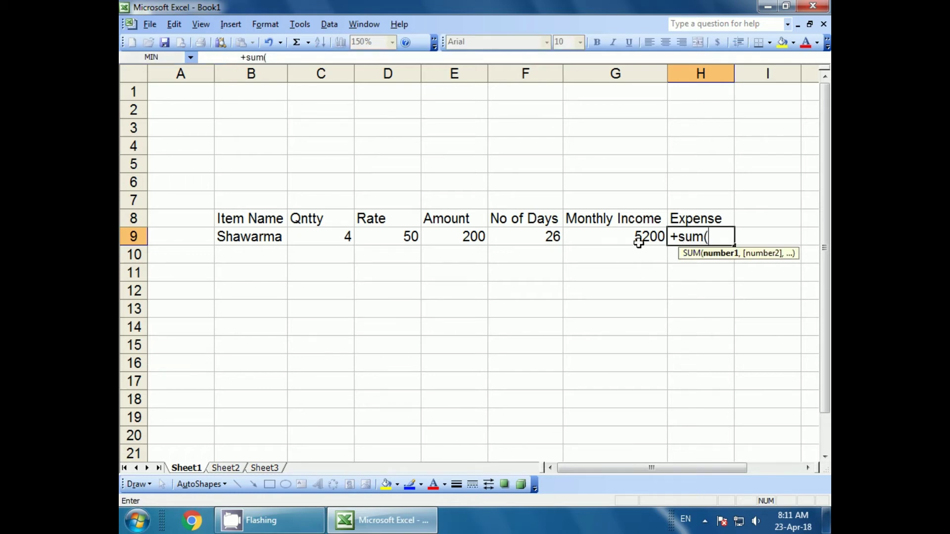
click(638, 239)
text(/)
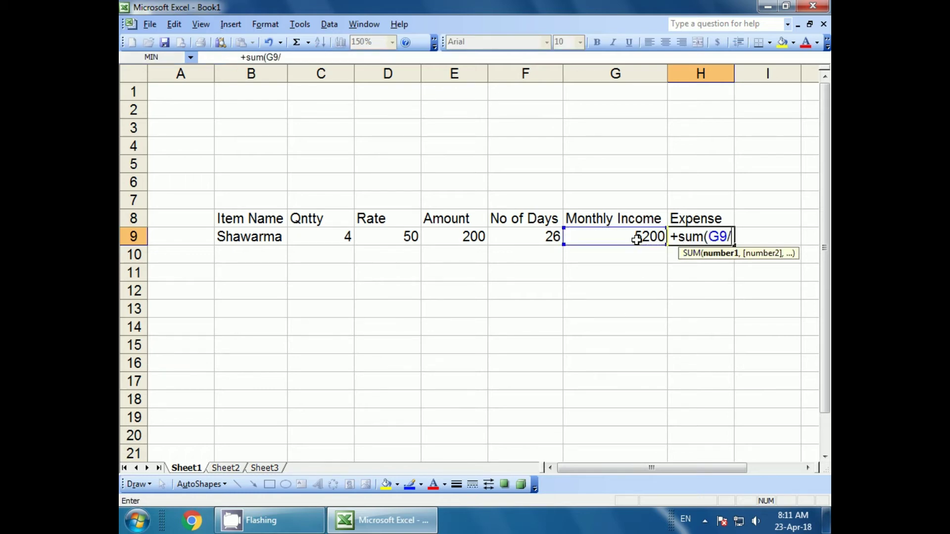
text(2)
drag(653, 144, 663, 127)
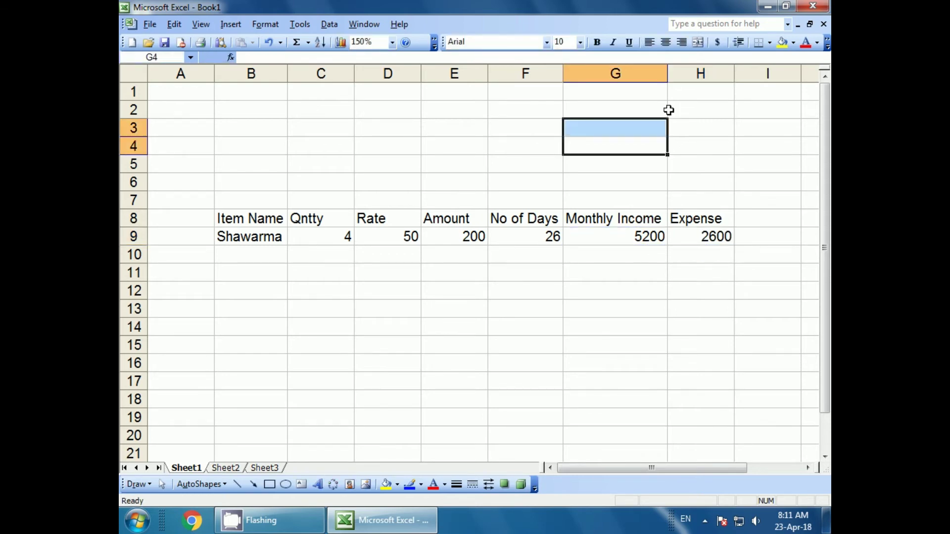
click(627, 238)
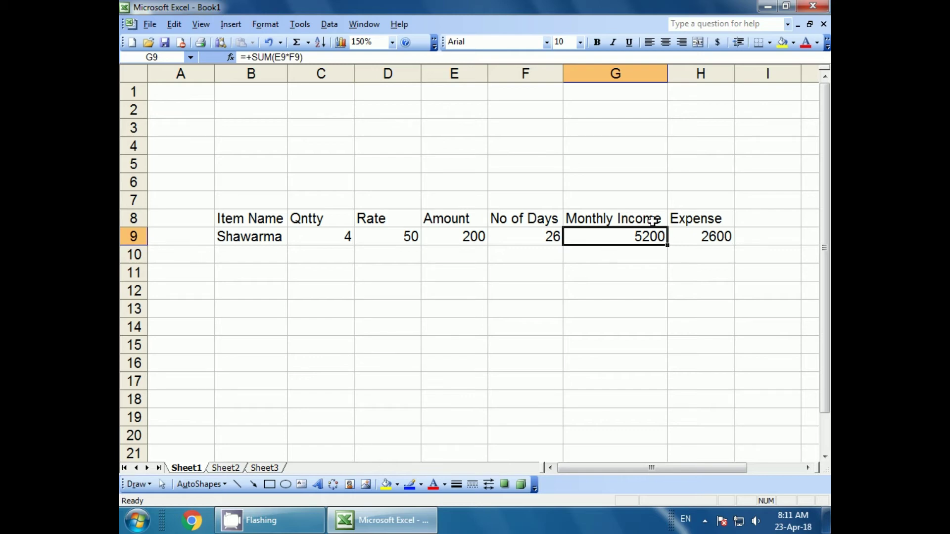
click(694, 236)
double_click(694, 236)
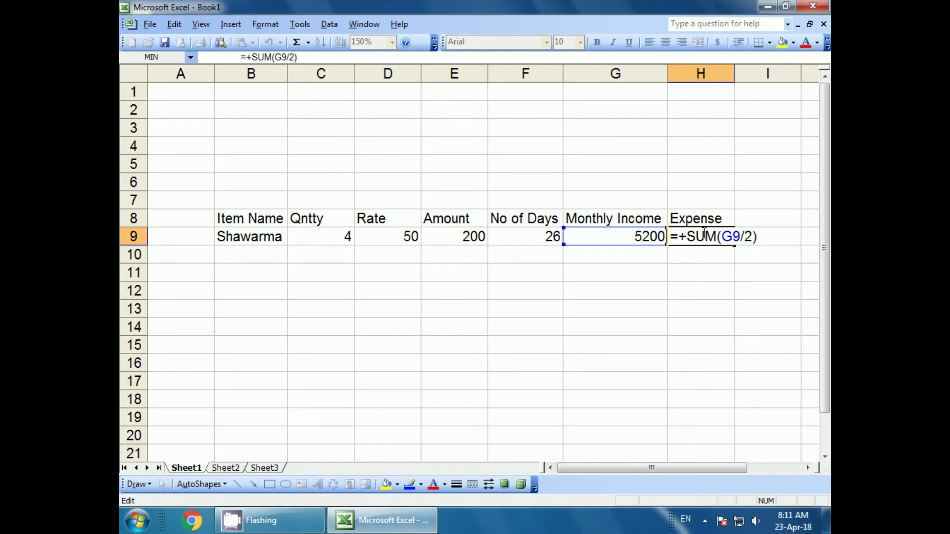
key(Return)
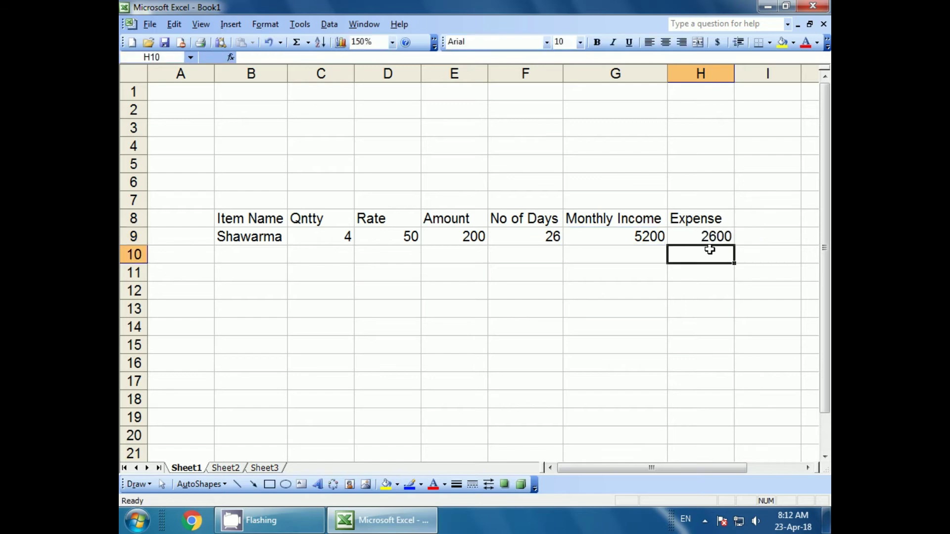
Change the H8 heading from 'Expense' to 'Income after Expense'
click(687, 216)
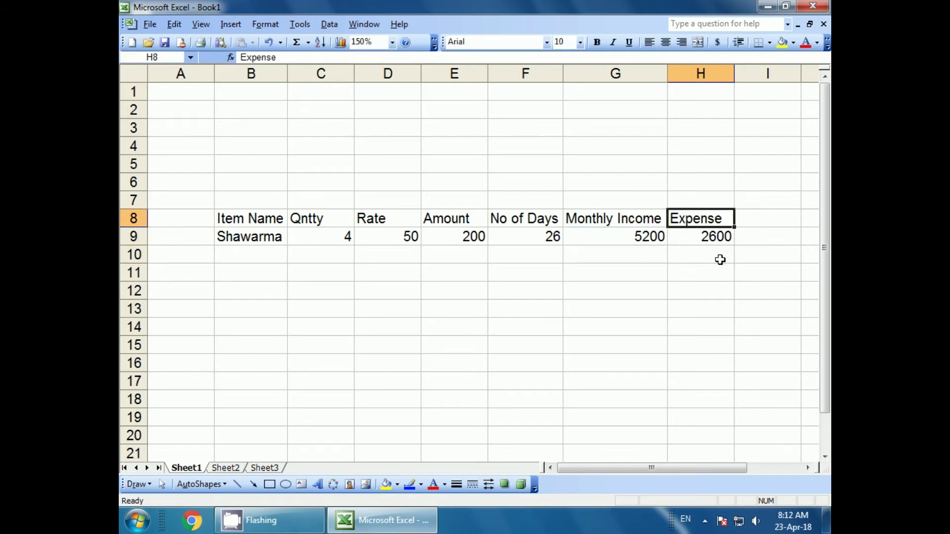
key(F2)
key(Left)
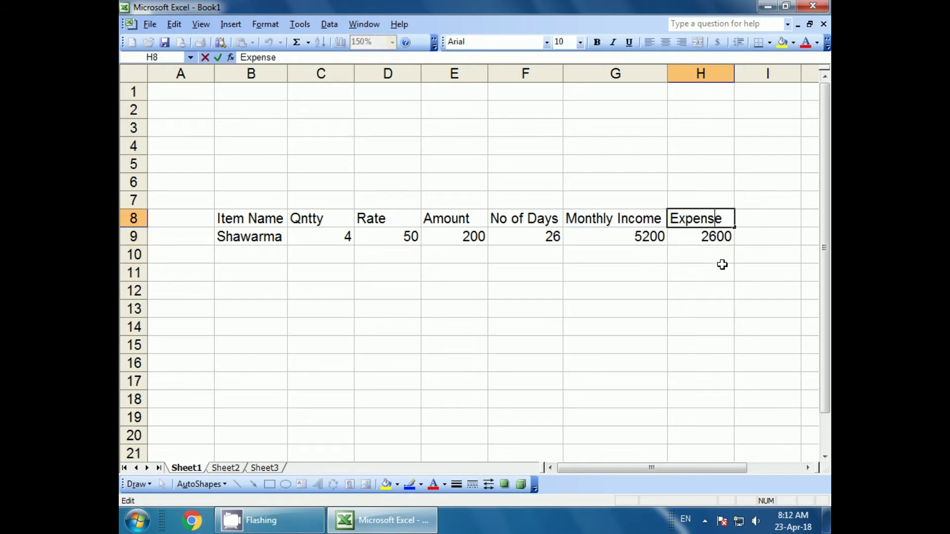
key(Left)
key(Left)
key(Left)
text(In)
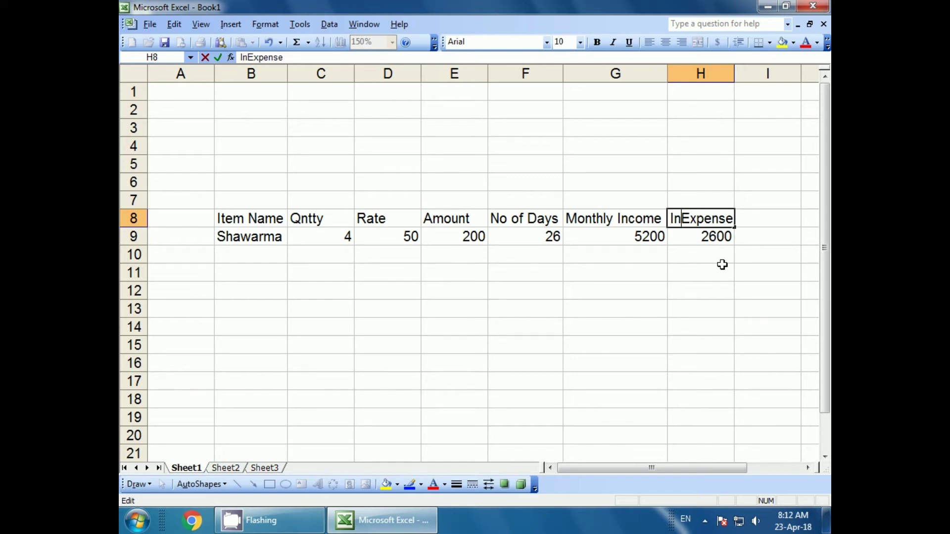
text(come ad)
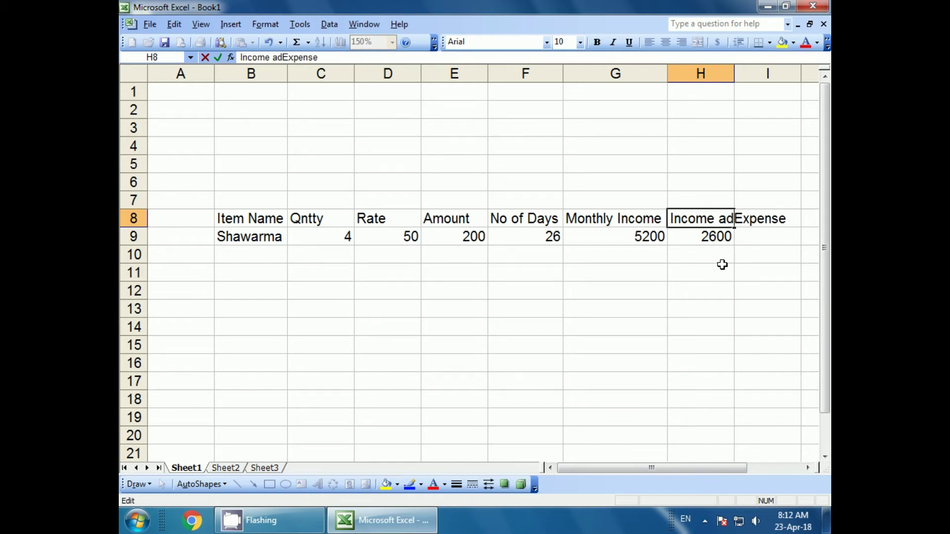
key(BackSpace)
text(fter)
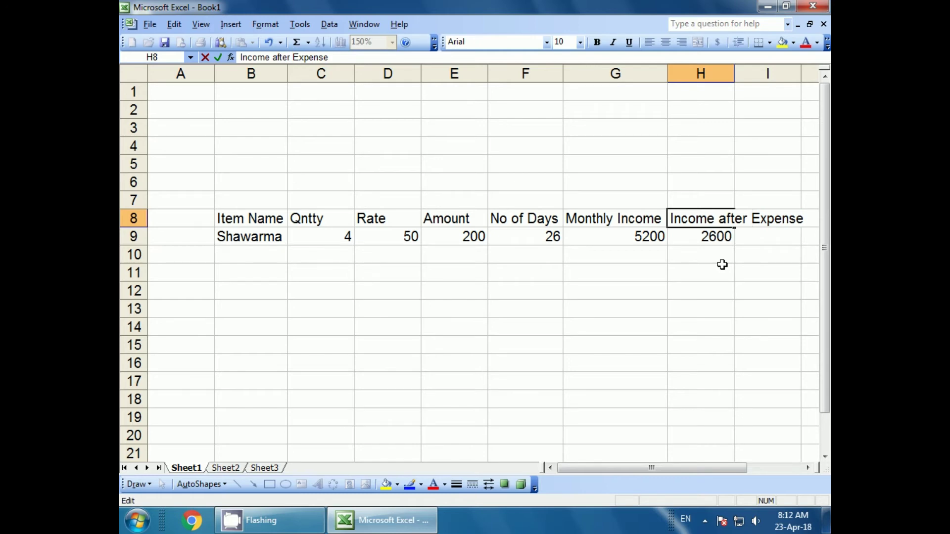
key(Return)
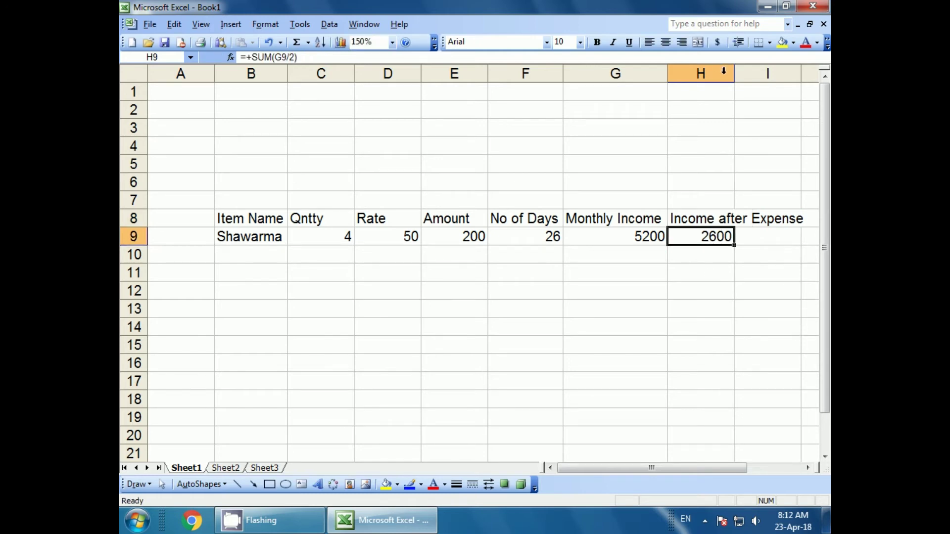
Auto-fit column H so the full heading shows
double_click(734, 74)
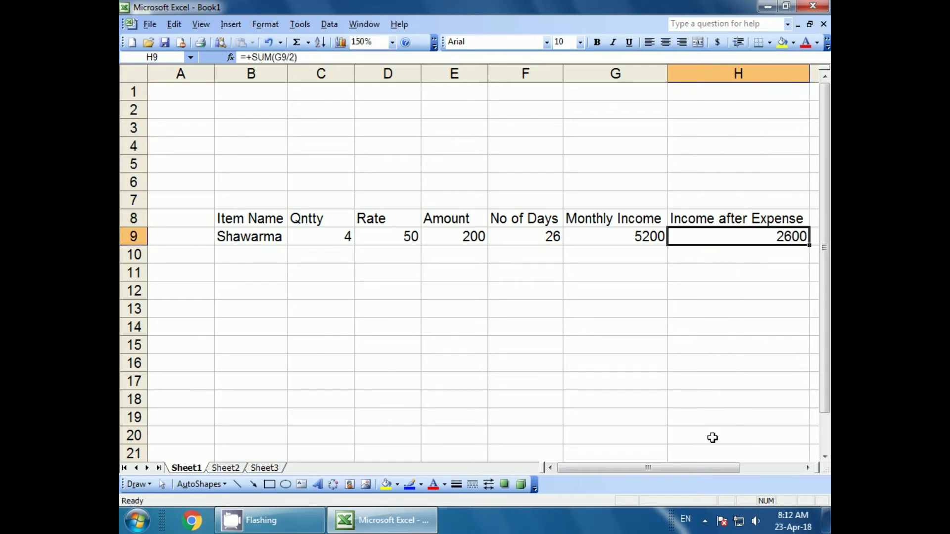
click(807, 467)
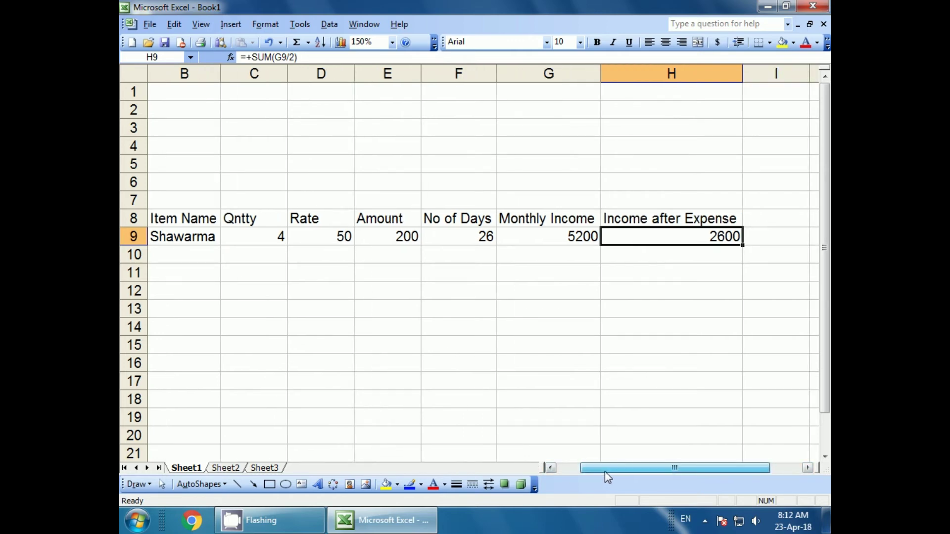
click(550, 468)
click(317, 232)
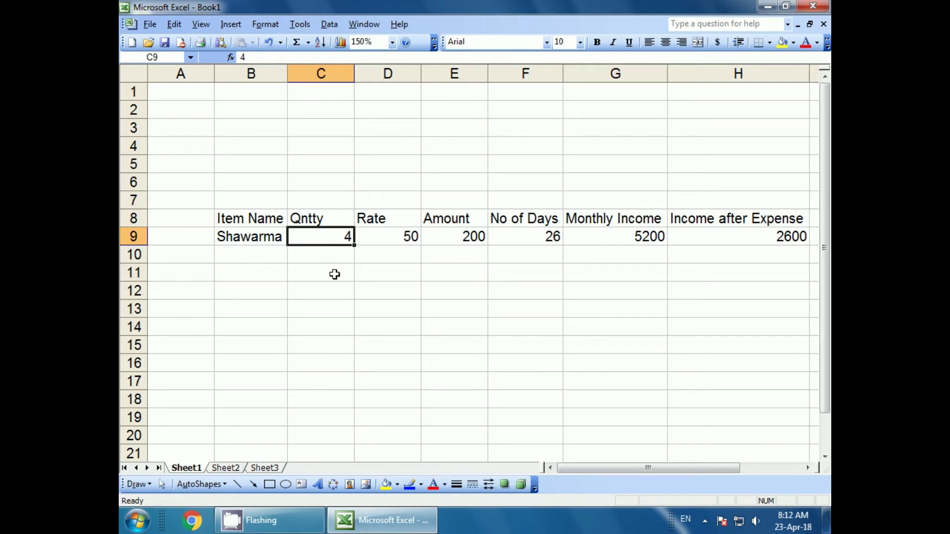
click(713, 242)
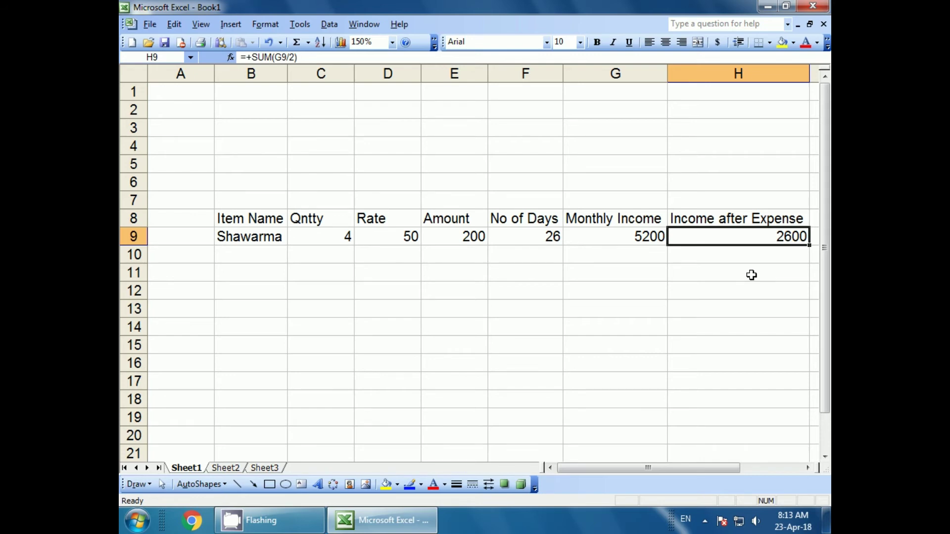
click(324, 237)
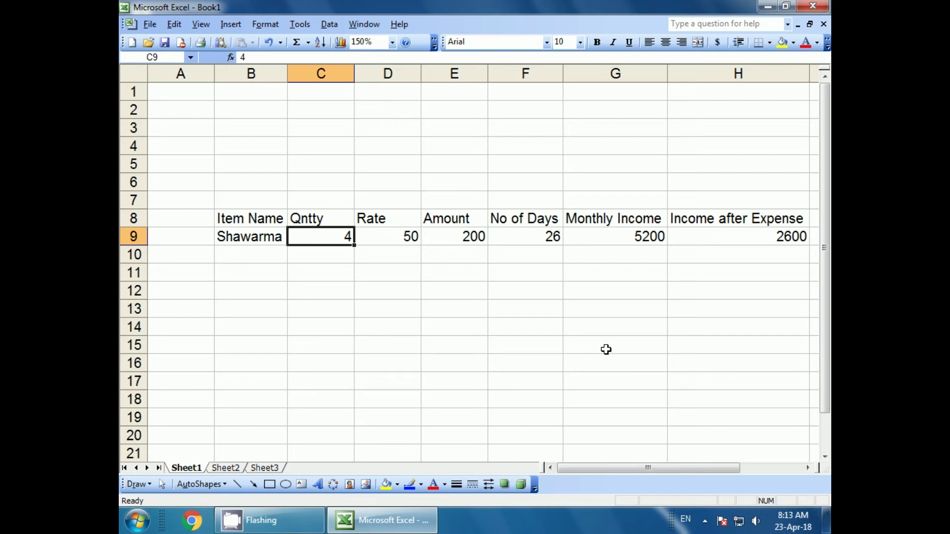
Enter Qntty 8 in C9 and check that H9 recalculates to 5200
text(8)
key(Return)
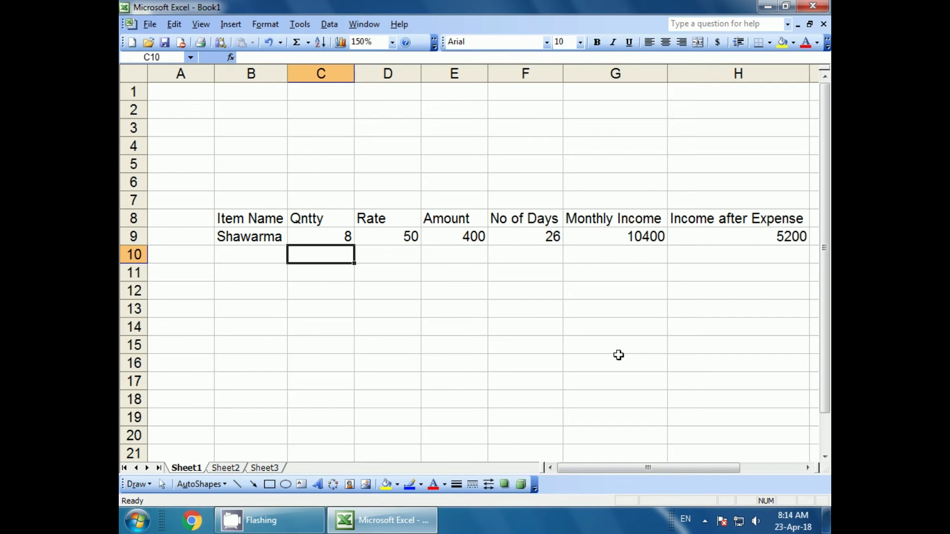
click(757, 240)
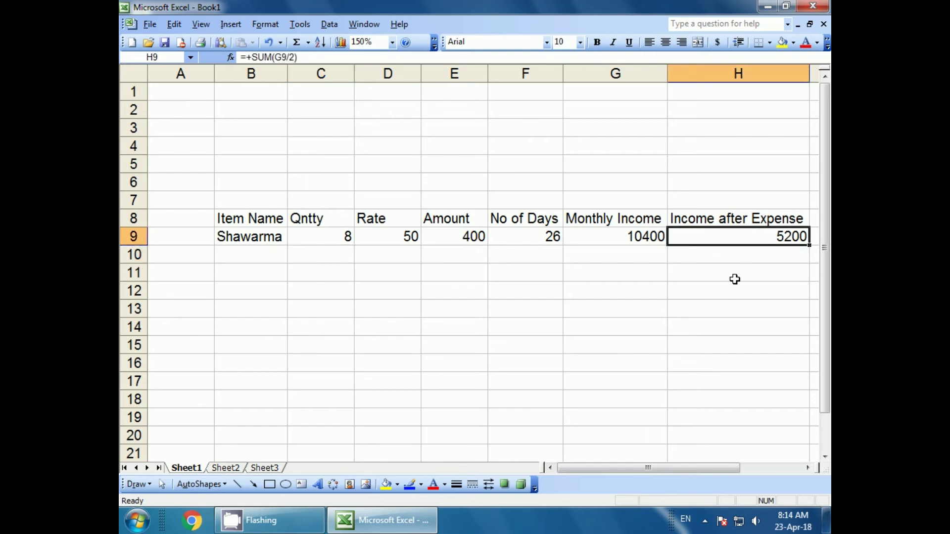
click(322, 238)
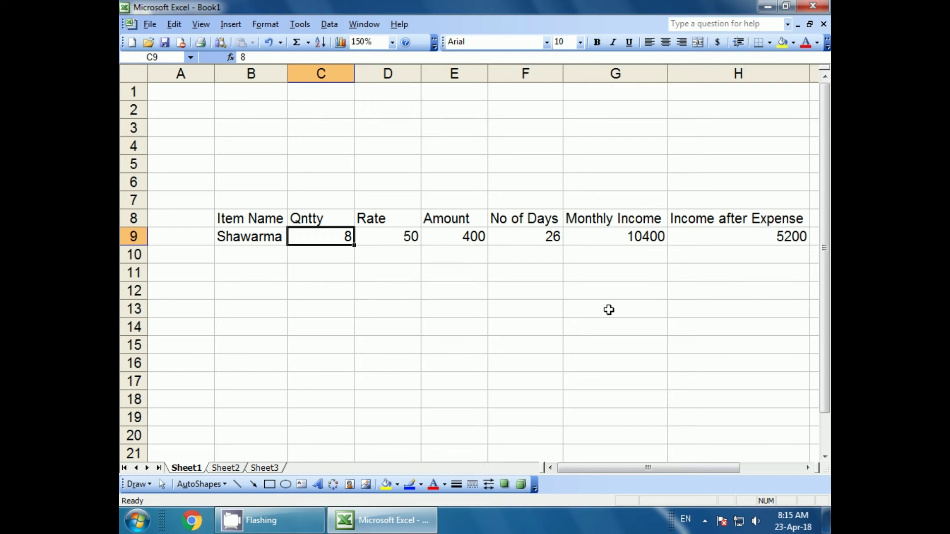
Enter Qntty 300 in C9 and verify Income after Expense becomes 195000
text(300)
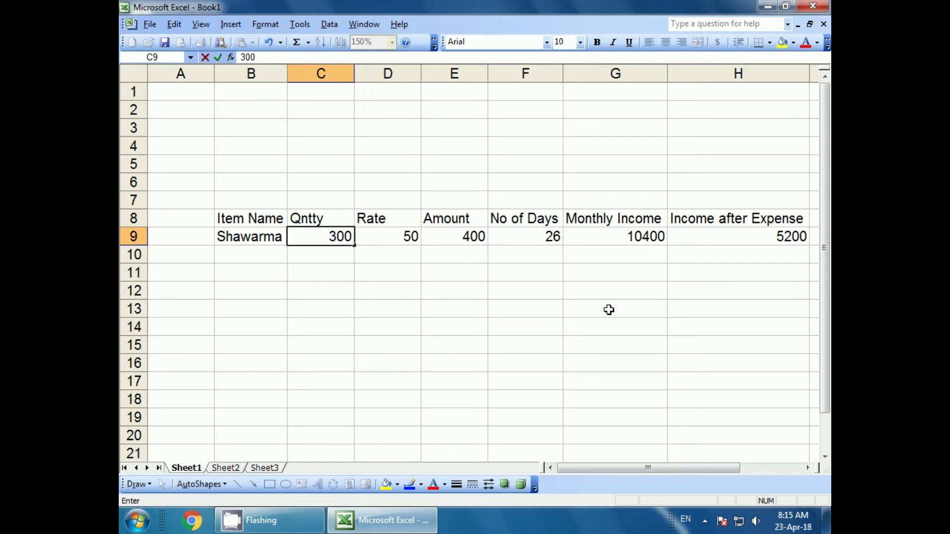
key(Return)
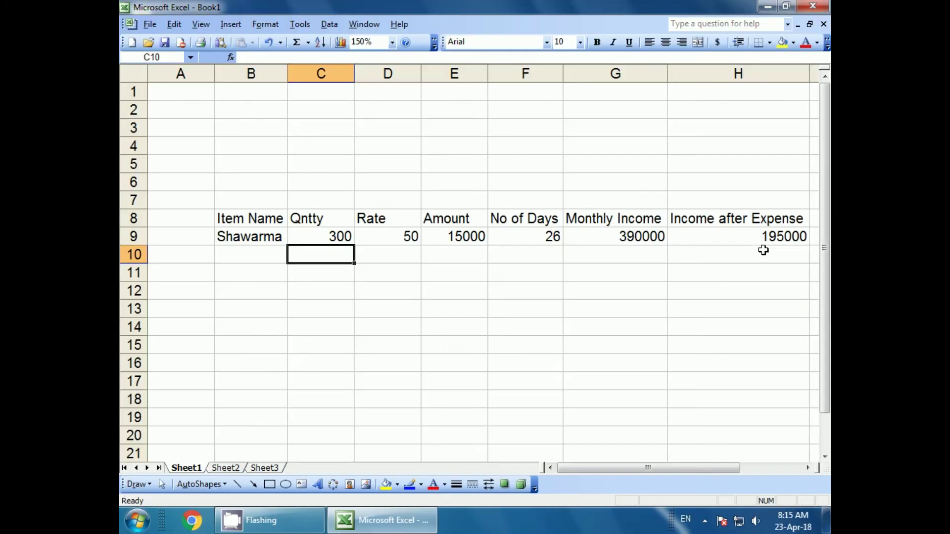
click(784, 239)
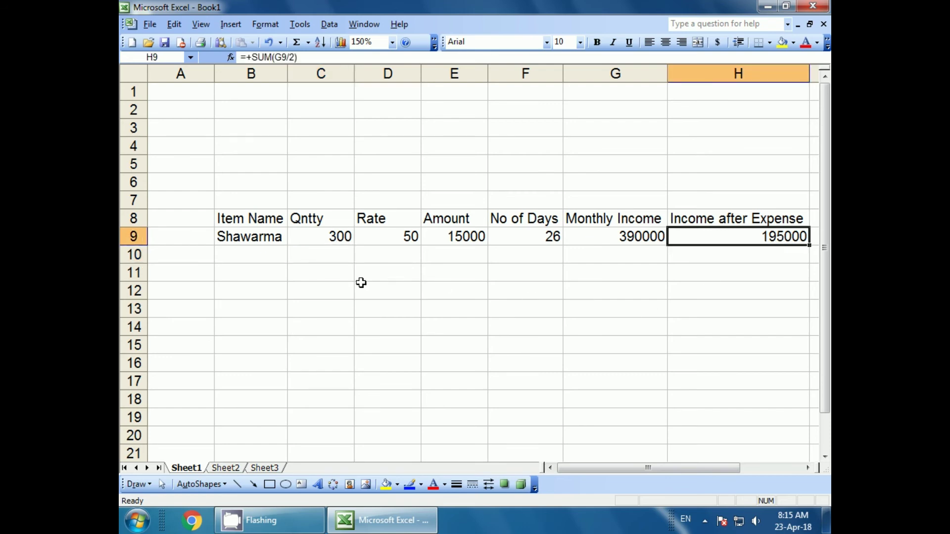
click(323, 235)
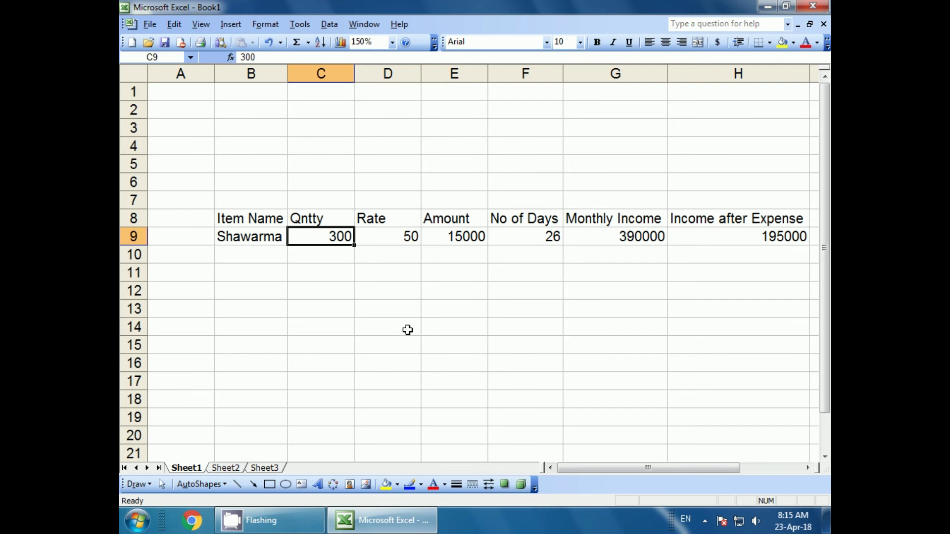
Enter Qntty 1000 in C9 so Income after Expense recalculates to 650000
text(10)
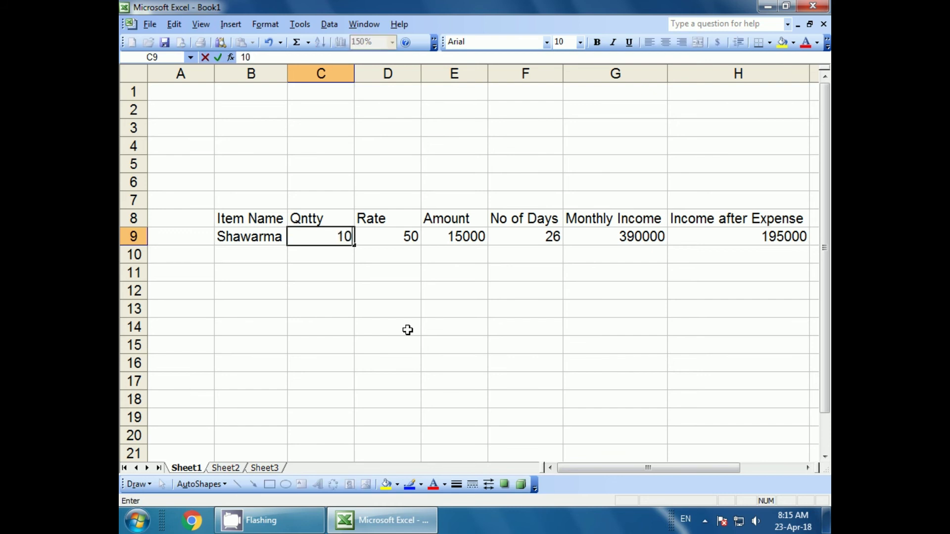
text(00)
key(Return)
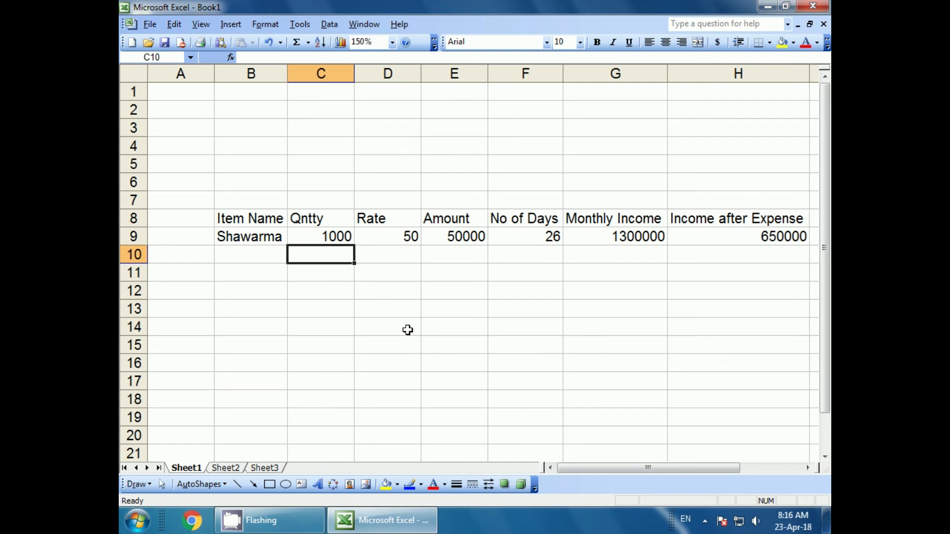
key(ctrl+z)
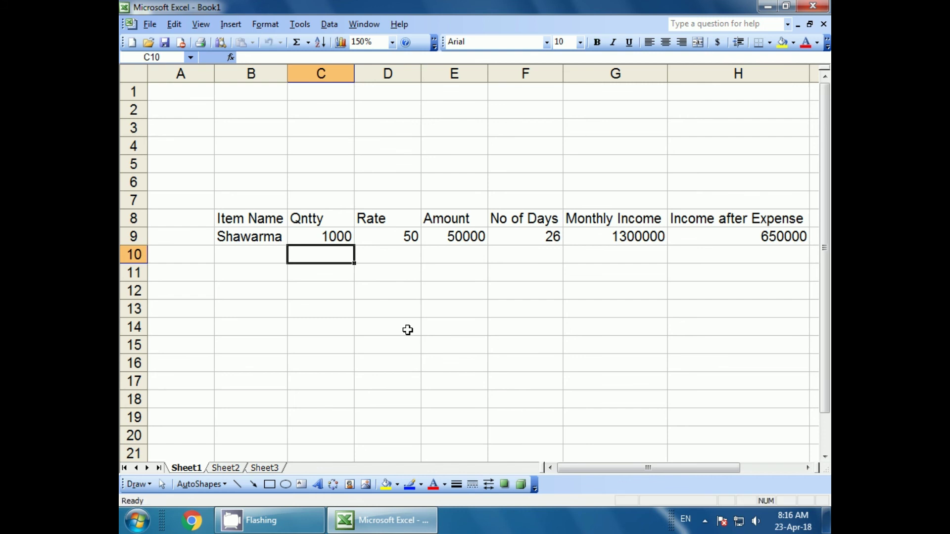